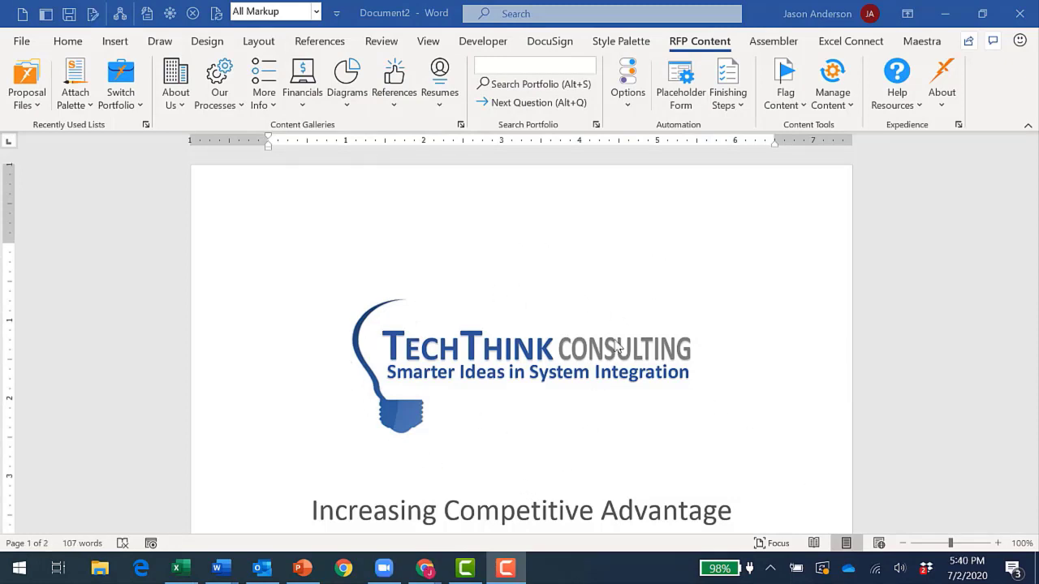
# Run Final Check on the proposal: 1 unfinished placeholder, 1 incomplete item, 1 comment, 3 spelling errors.
pyautogui.click(621, 286)
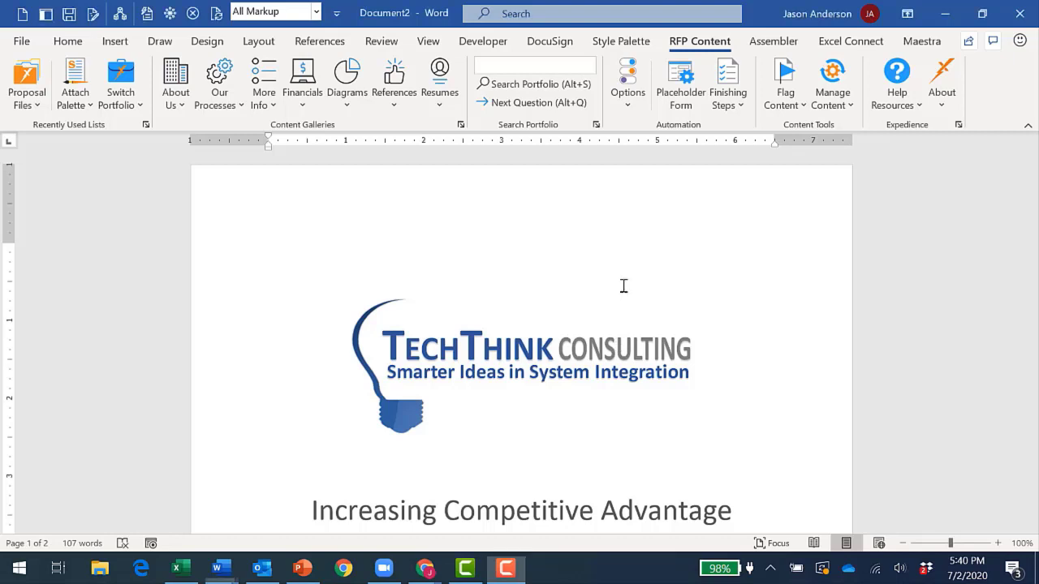
pyautogui.click(728, 105)
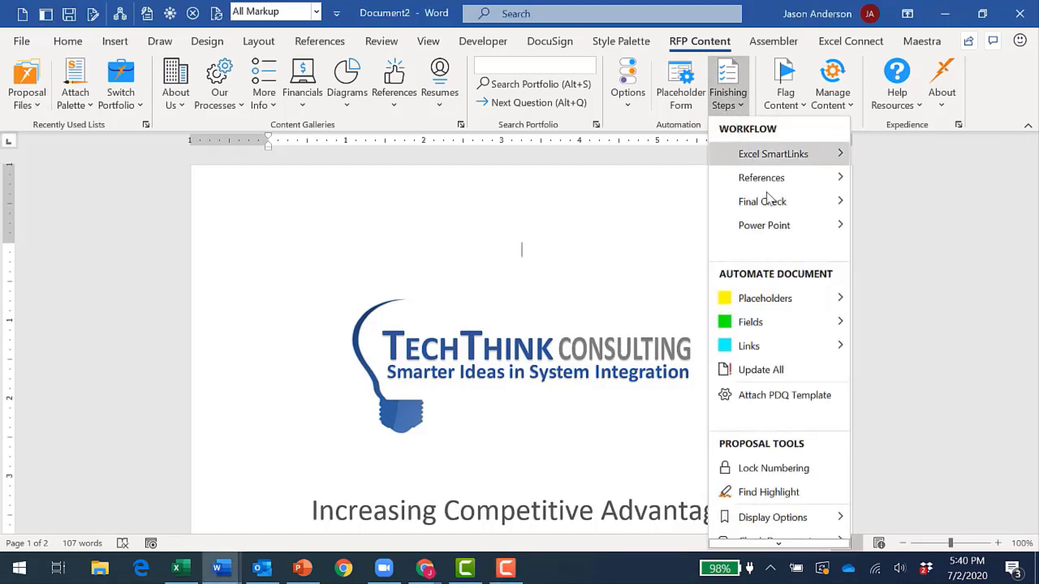
pyautogui.moveTo(771, 203)
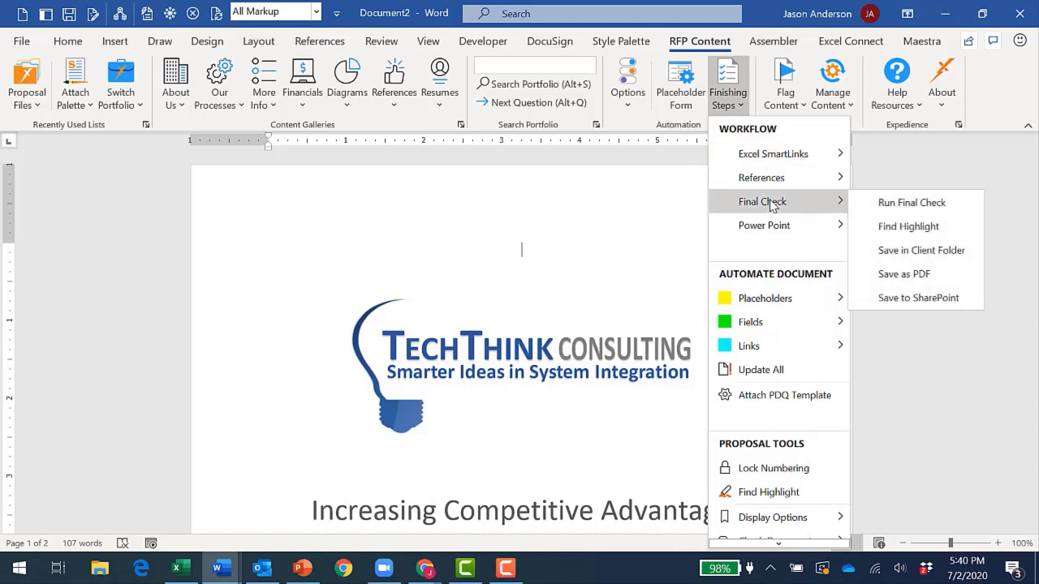
pyautogui.click(870, 209)
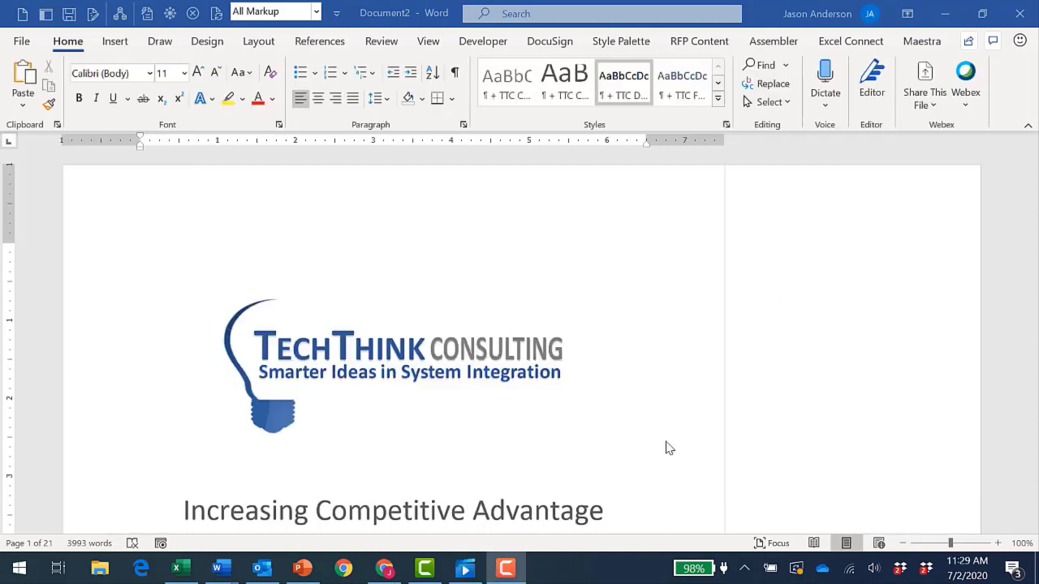
# Replace the cover's [INSERT CLIENT LOGO HERE] placeholder with the pasted BigCo logo.
pyautogui.scroll(-6, 665, 448)
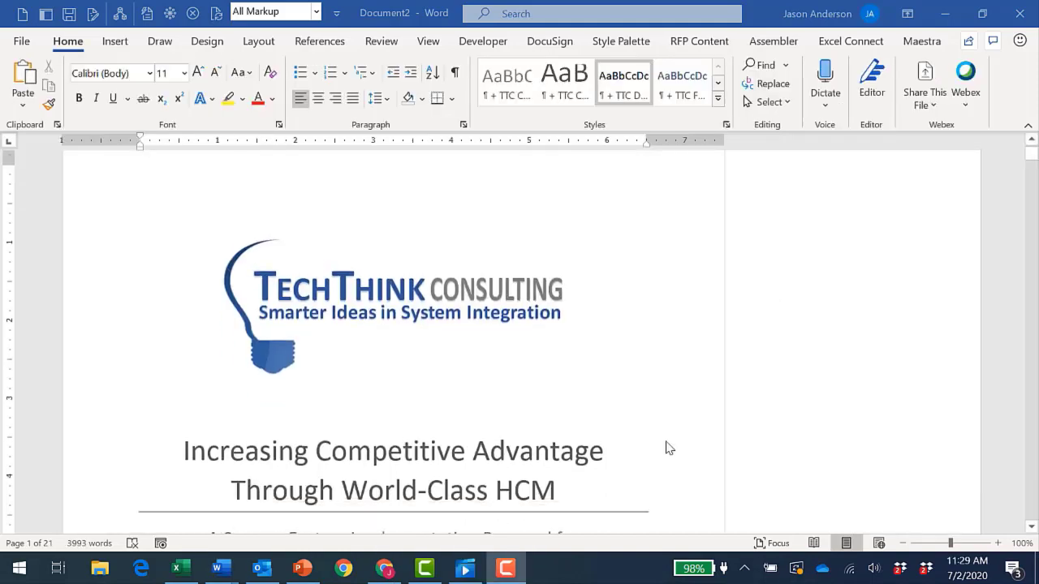
pyautogui.scroll(-1, 665, 448)
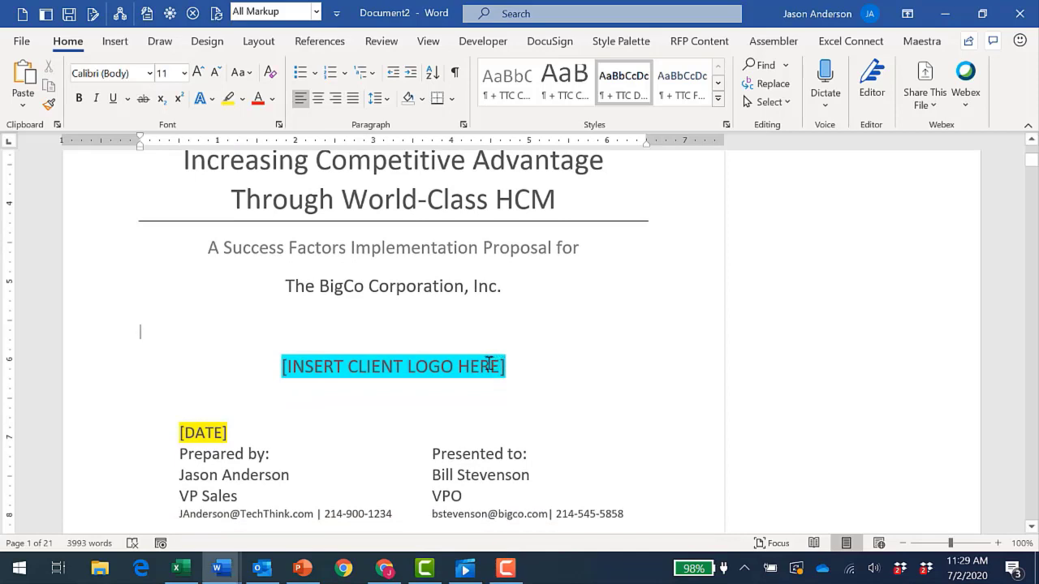
pyautogui.moveTo(507, 365); pyautogui.dragTo(260, 365)
pyautogui.hotkey('ctrl', 'v')
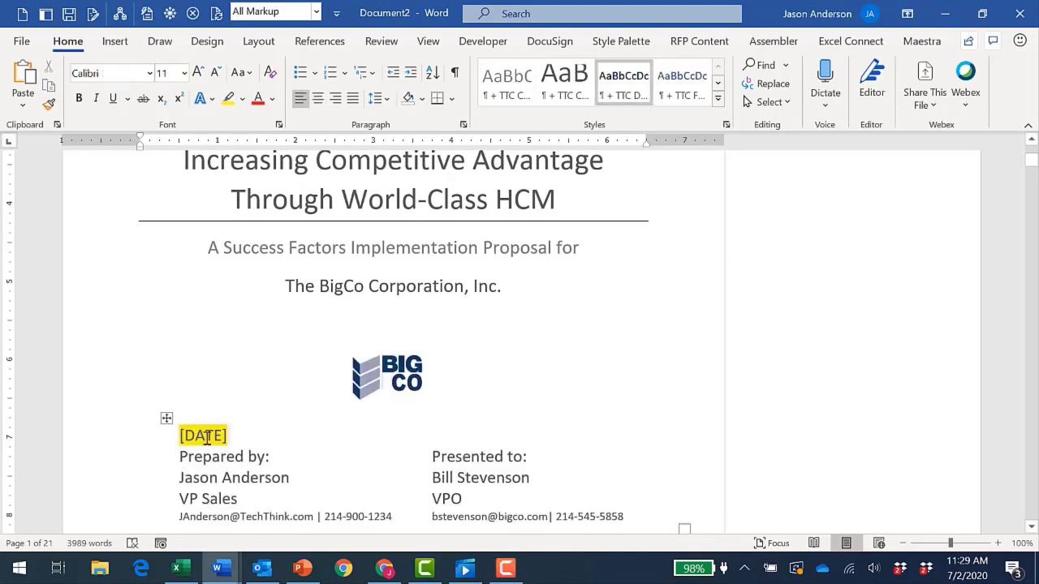
# Set the cover [DATE] to July 2, 2020, then bring up actions for the reviewer comment.
pyautogui.click(207, 437)
pyautogui.click(240, 435)
pyautogui.click(181, 453)
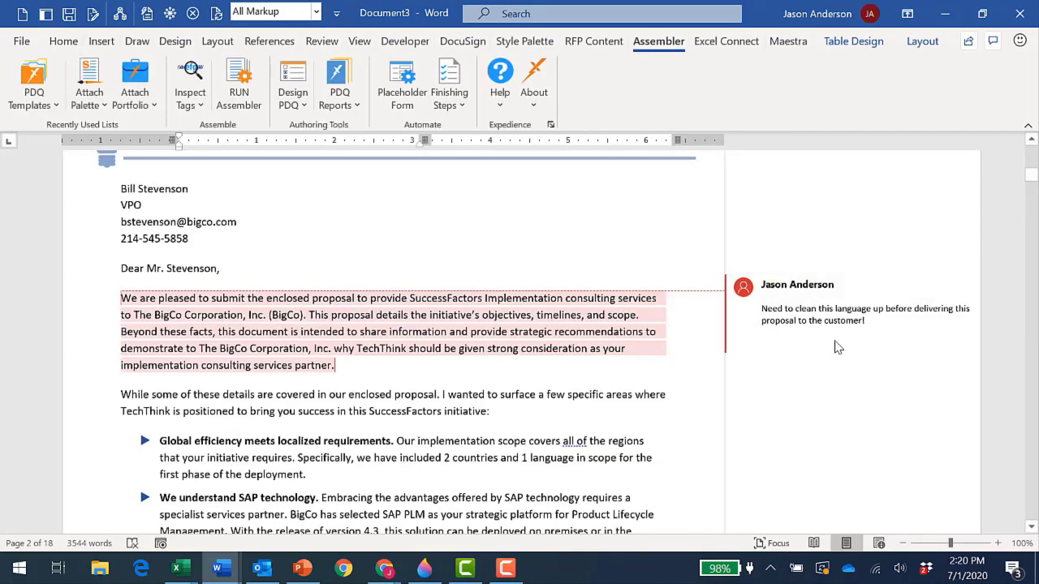
pyautogui.click(844, 351)
pyautogui.rightClick(875, 317)
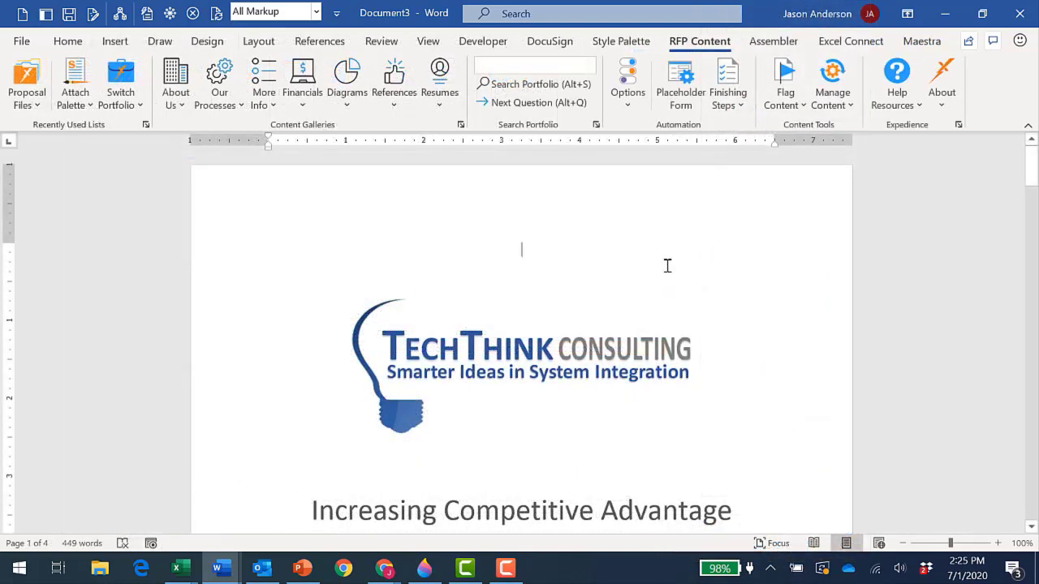
# Run Final Check on the short proposal draft, which reports Proposal Complete!
pyautogui.click(728, 90)
pyautogui.moveTo(823, 203)
pyautogui.click(862, 199)
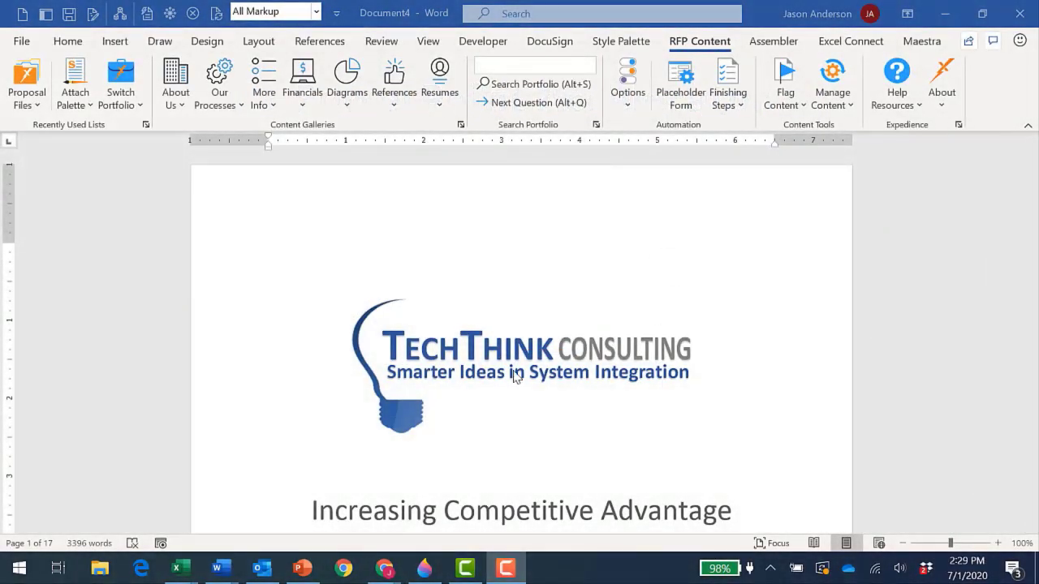
# Connect the proposal to BigCO Pricing - INTERNAL.xlsx, filling its 3 Excel bookmarks and 65 placeholders.
pyautogui.scroll(-5, 483, 373)
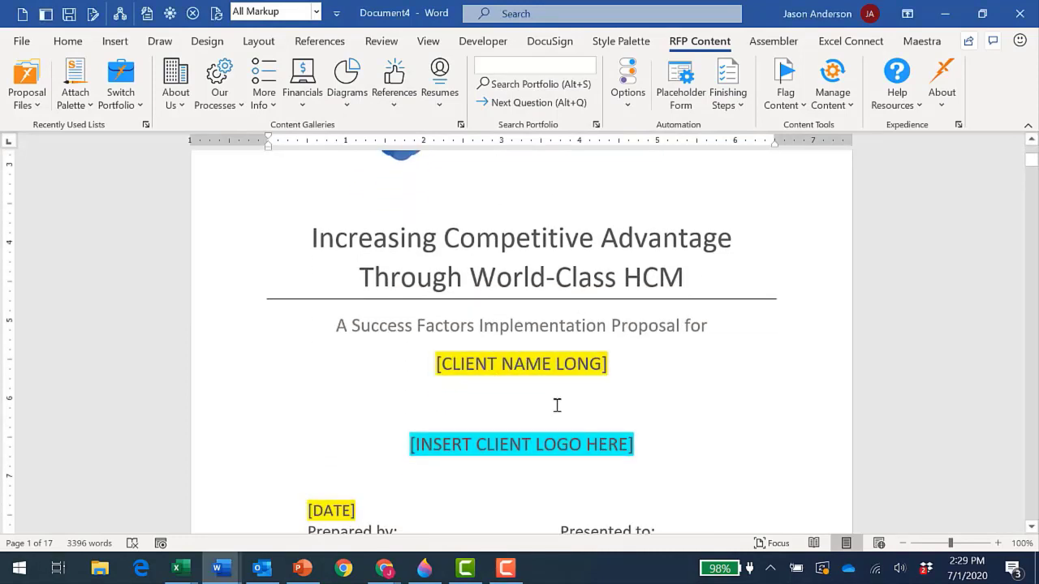
pyautogui.scroll(-1, 557, 405)
pyautogui.scroll(-11, 557, 405)
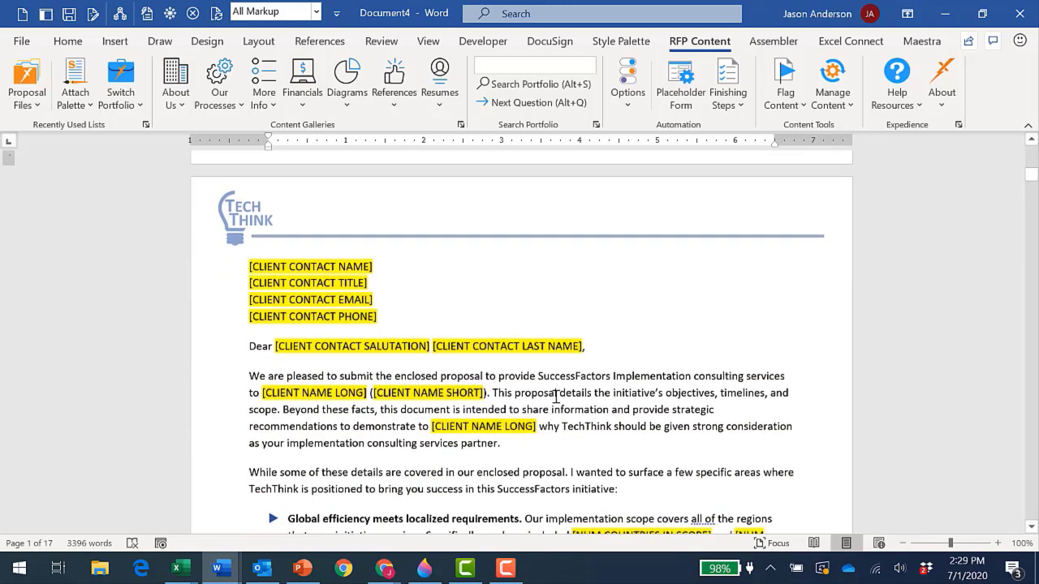
pyautogui.scroll(-4, 557, 395)
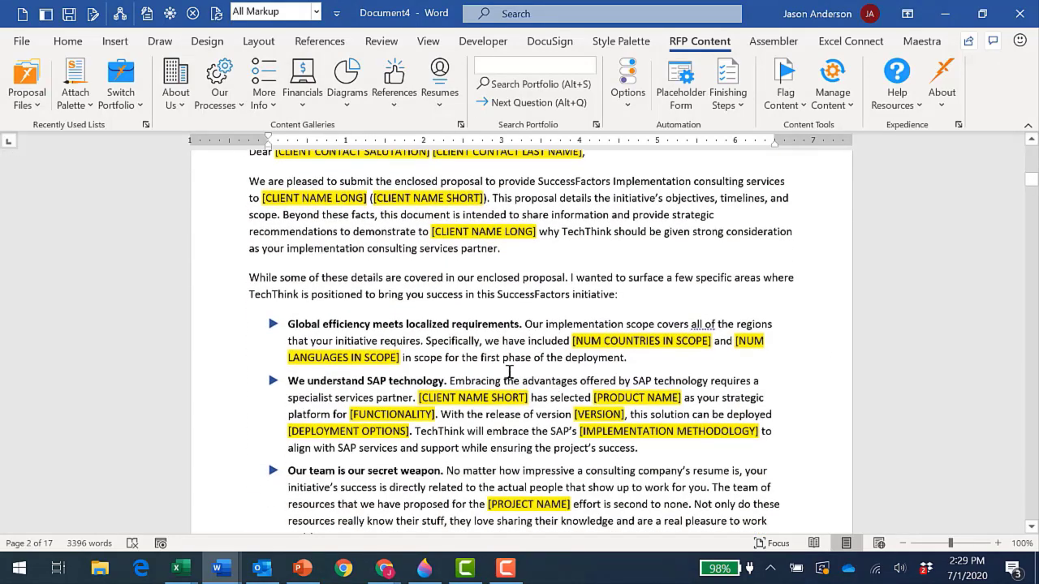
pyautogui.click(728, 89)
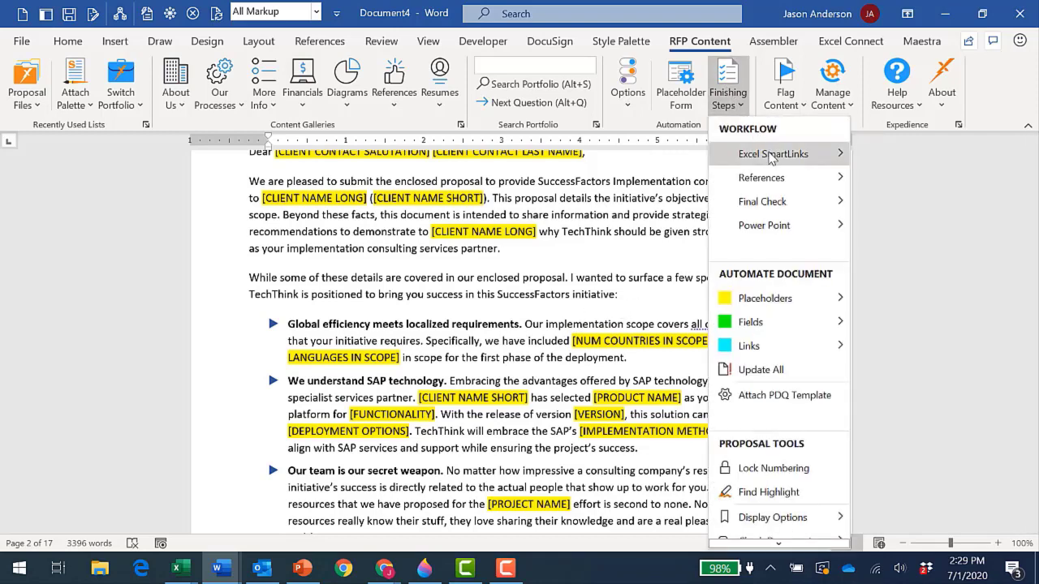
pyautogui.moveTo(771, 158)
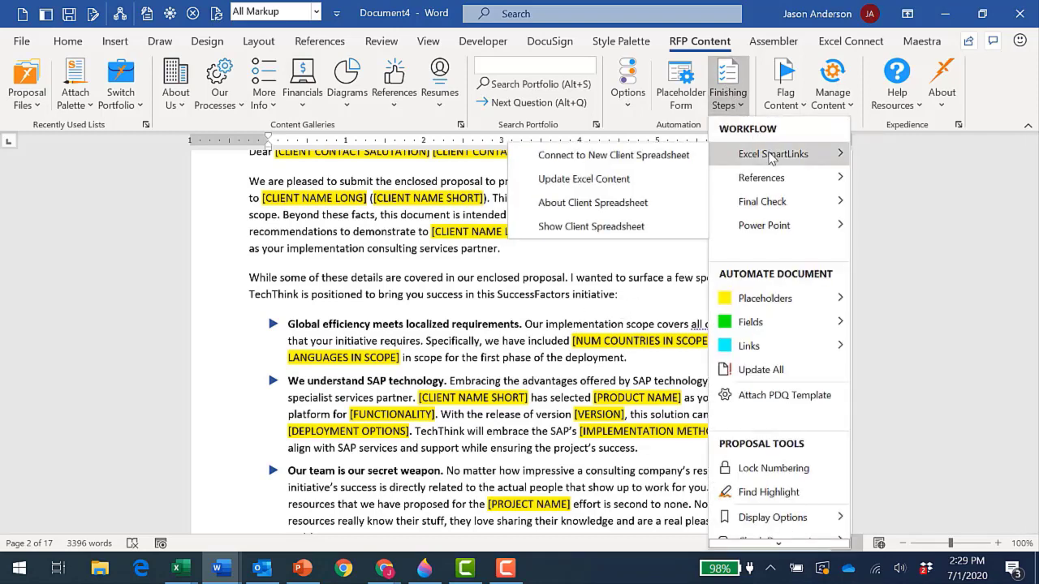
pyautogui.click(685, 156)
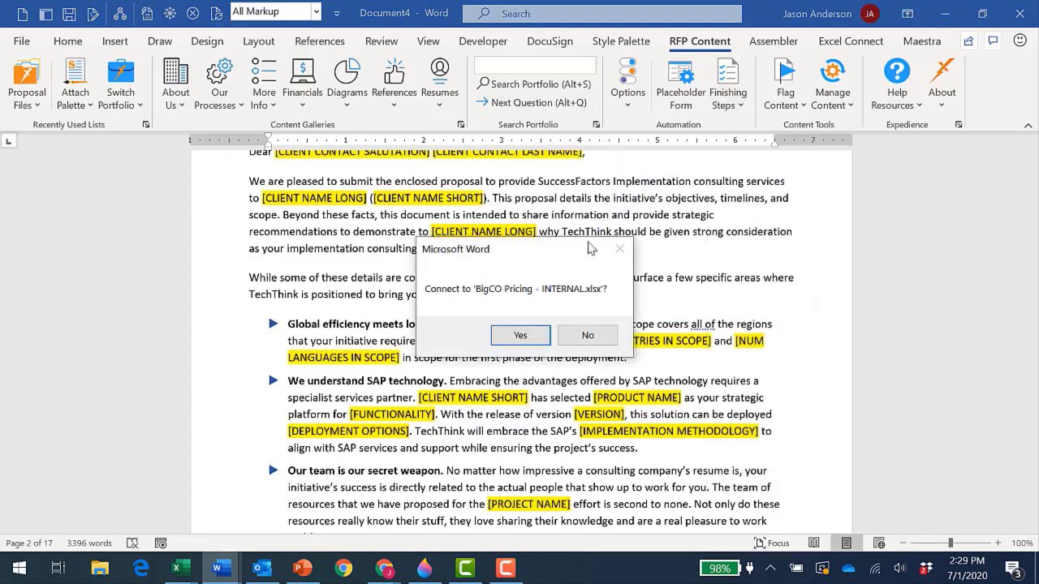
pyautogui.click(540, 337)
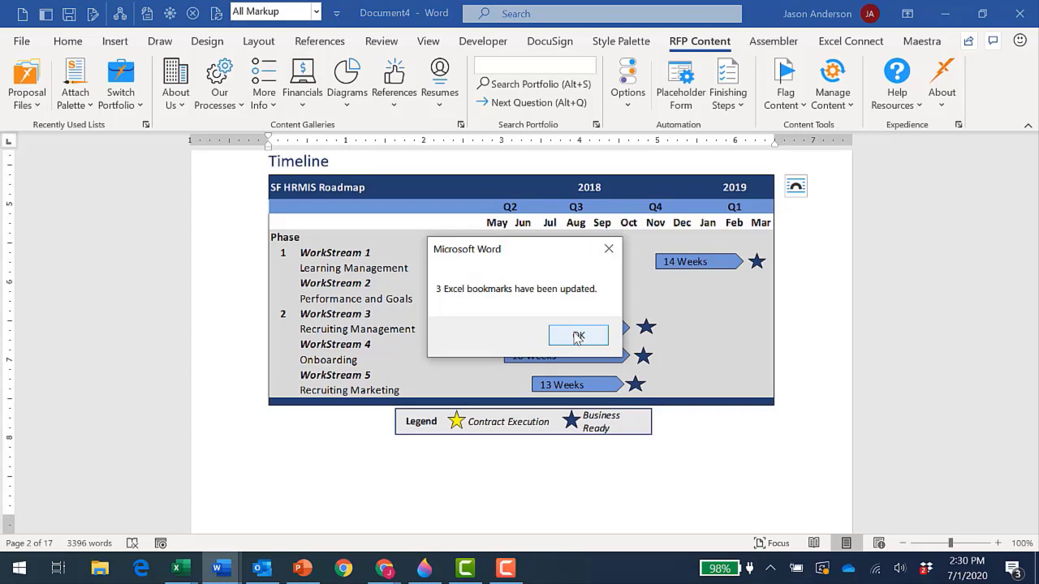
pyautogui.click(577, 335)
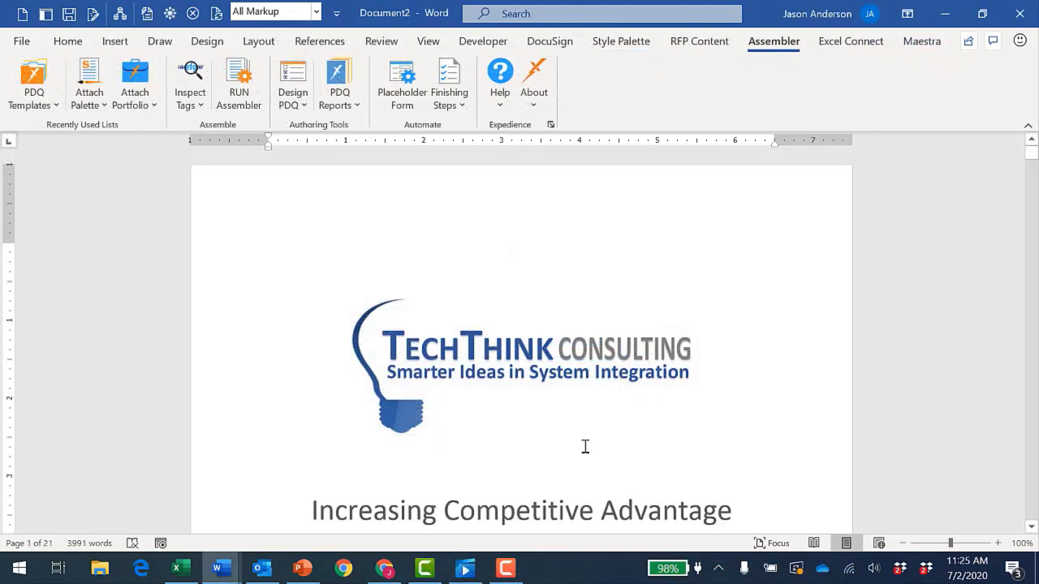
pyautogui.scroll(-5, 584, 446)
pyautogui.scroll(-7, 535, 445)
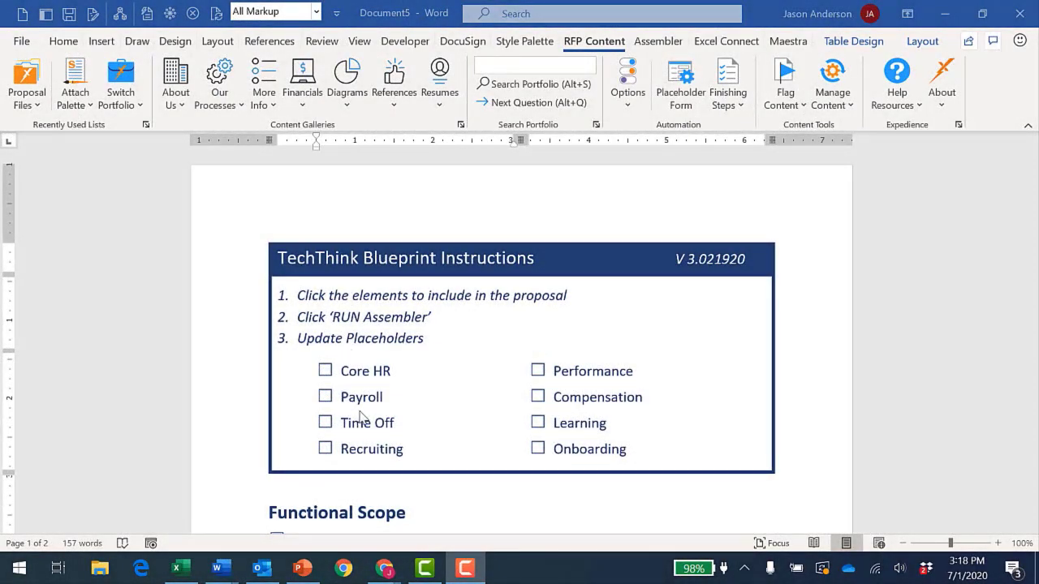
# Tick the Core HR, Time Off and Recruiting modules plus the first and third consultant resumes.
pyautogui.click(326, 371)
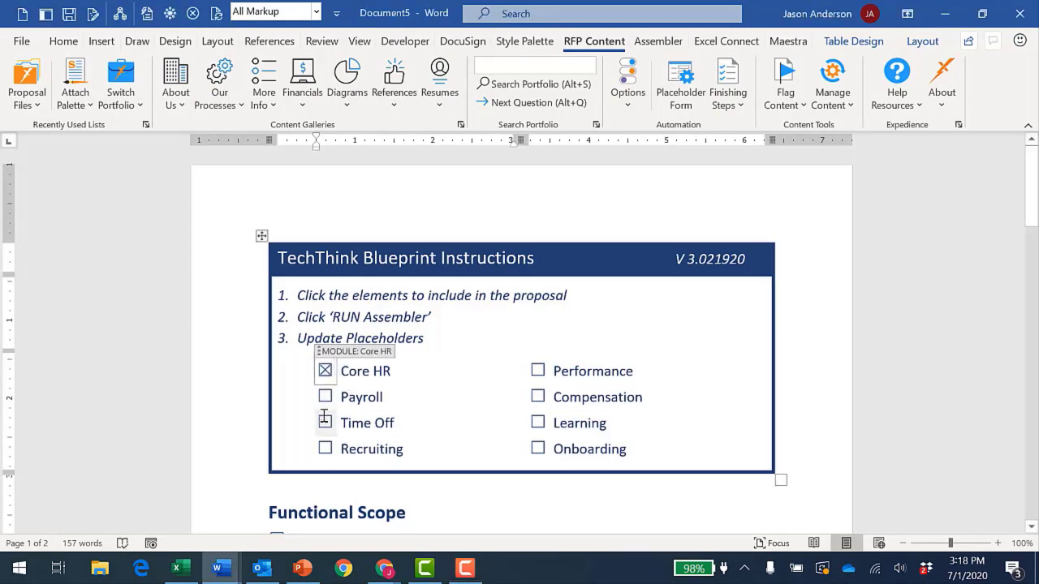
pyautogui.click(325, 422)
pyautogui.click(324, 449)
pyautogui.scroll(-20, 453, 349)
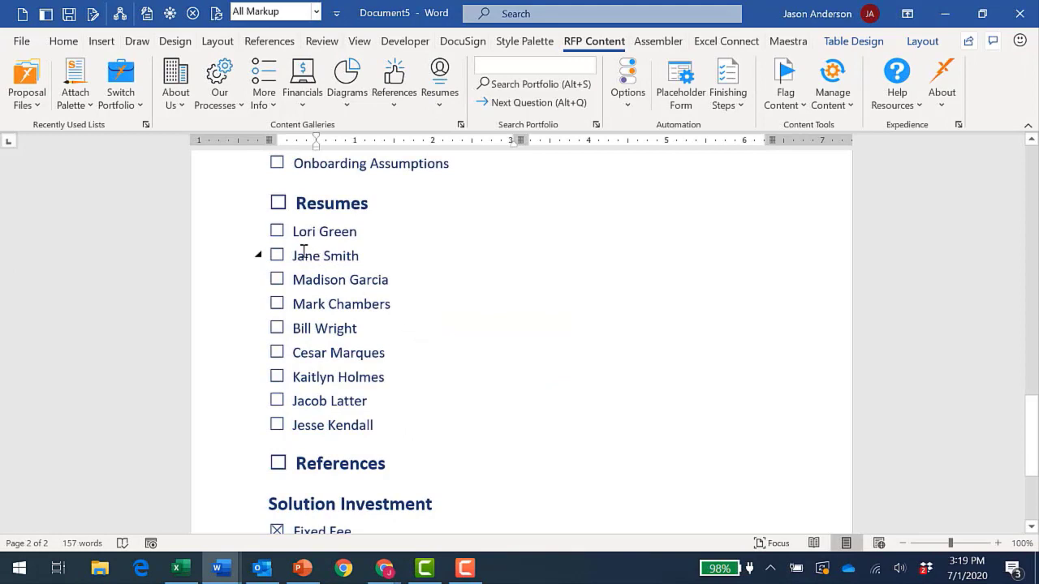
pyautogui.click(276, 231)
pyautogui.click(277, 280)
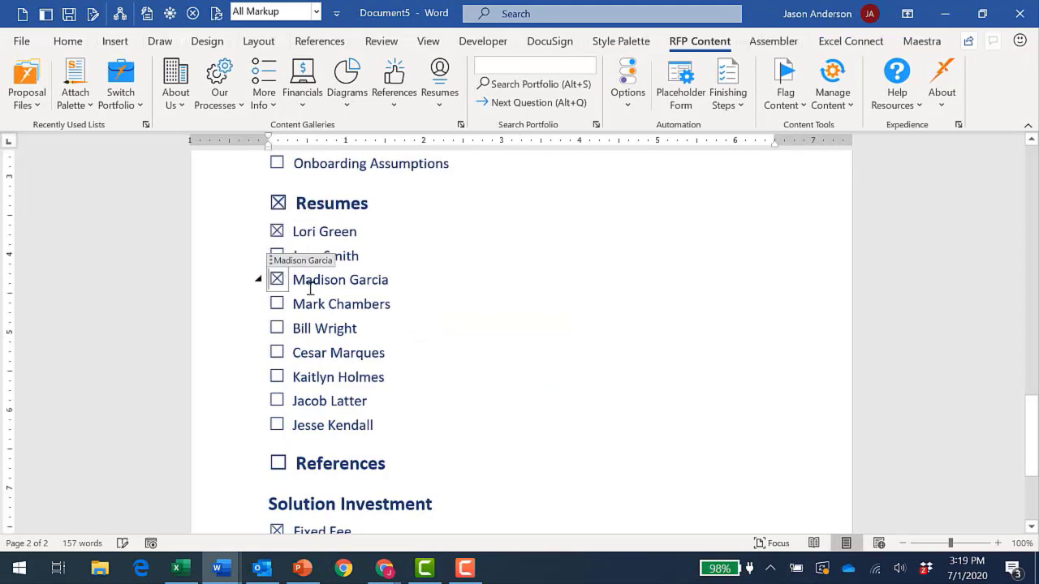
pyautogui.click(455, 331)
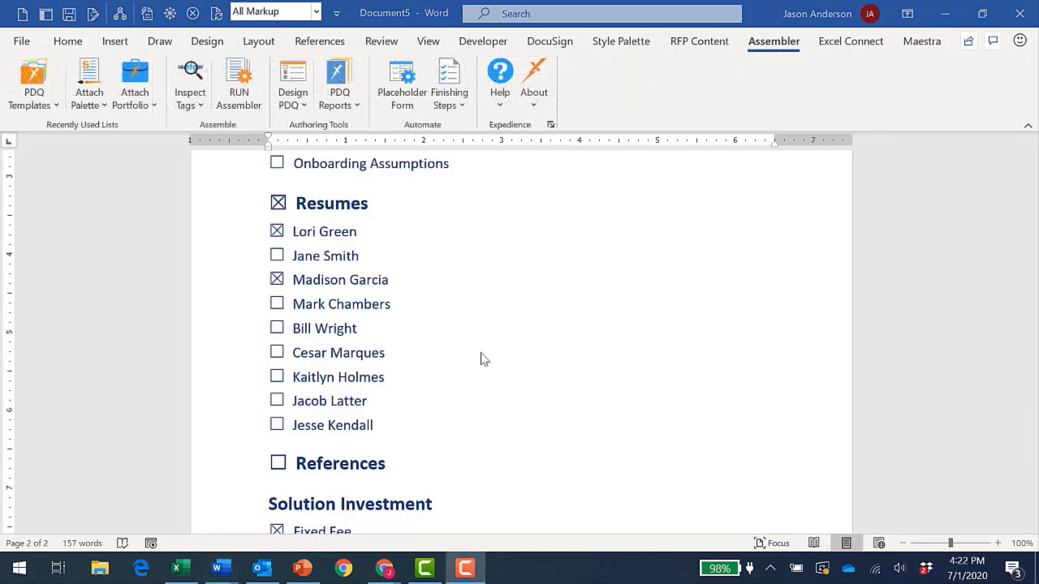
# Run the Assembler, dismiss the completion message, and review the filled BigCo cover, date and letter.
pyautogui.click(239, 97)
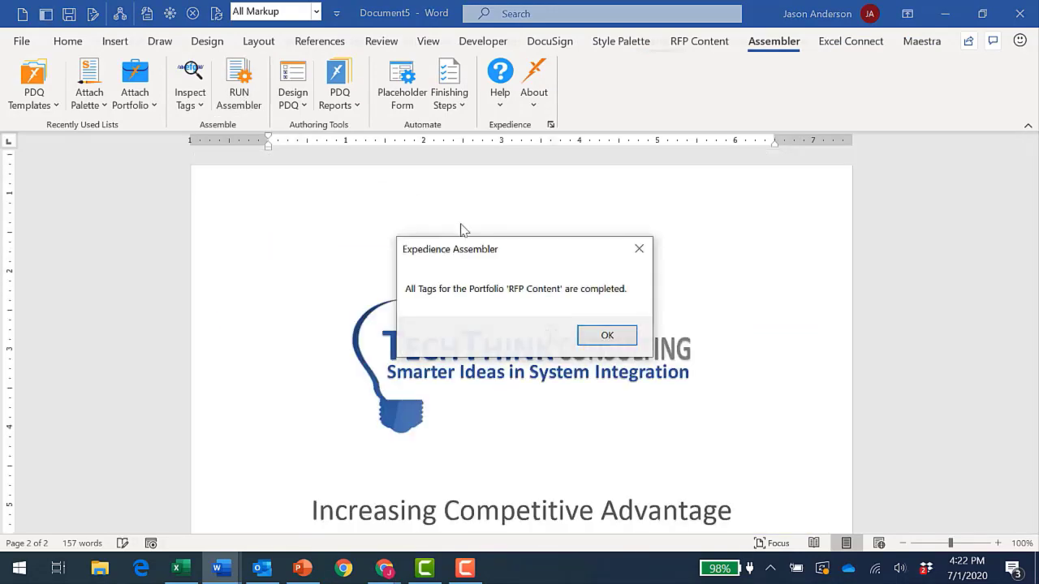
pyautogui.click(605, 333)
pyautogui.scroll(-3, 550, 333)
pyautogui.scroll(-3, 549, 328)
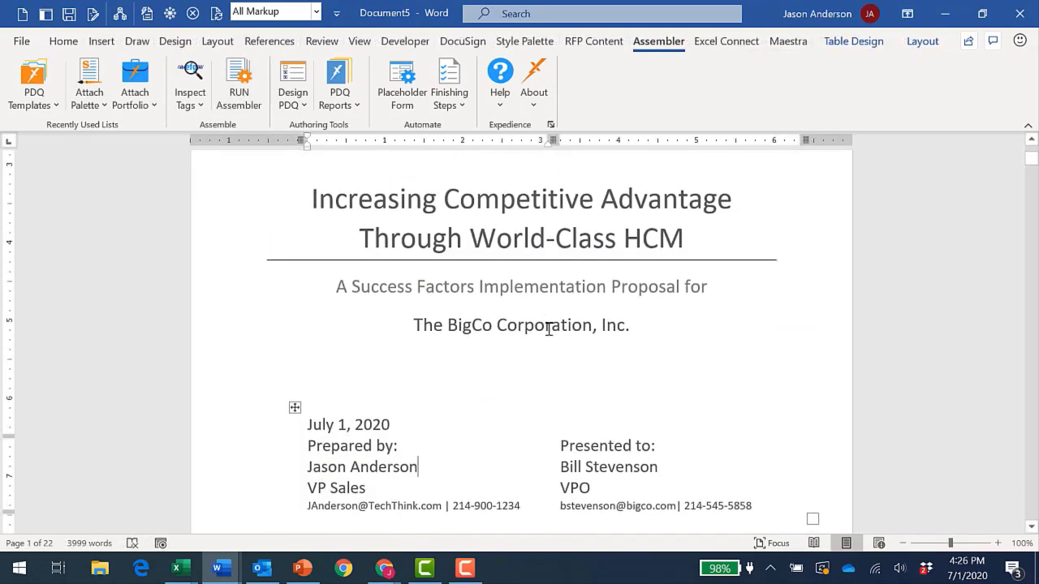
pyautogui.scroll(-3, 549, 329)
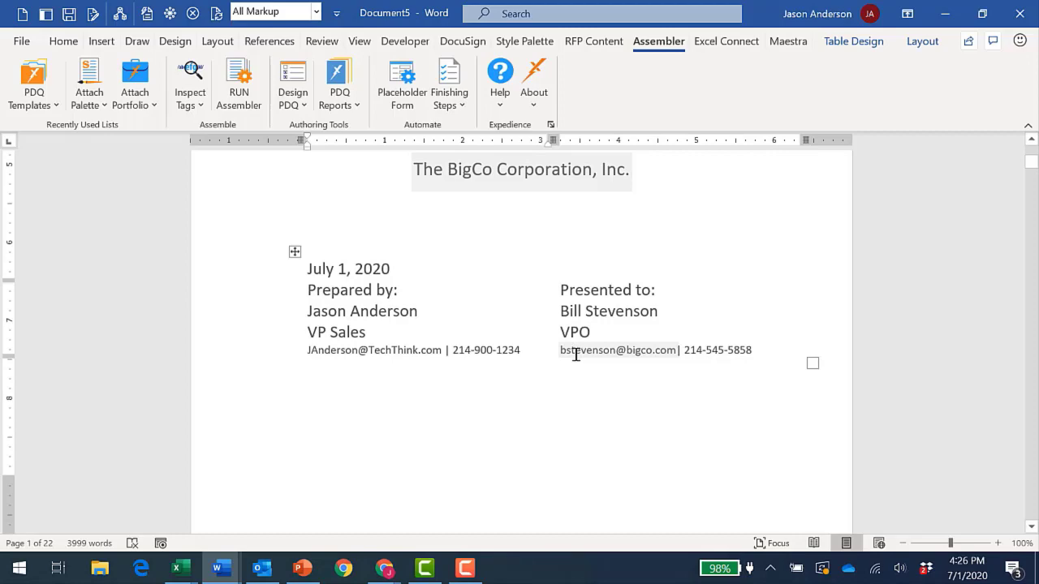
pyautogui.scroll(-7, 575, 354)
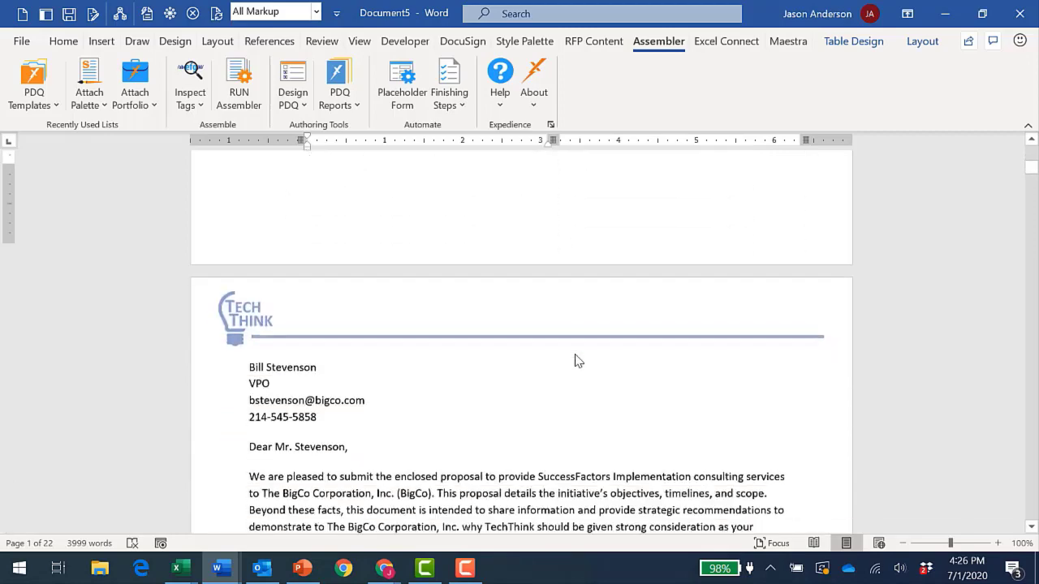
pyautogui.scroll(-4, 575, 360)
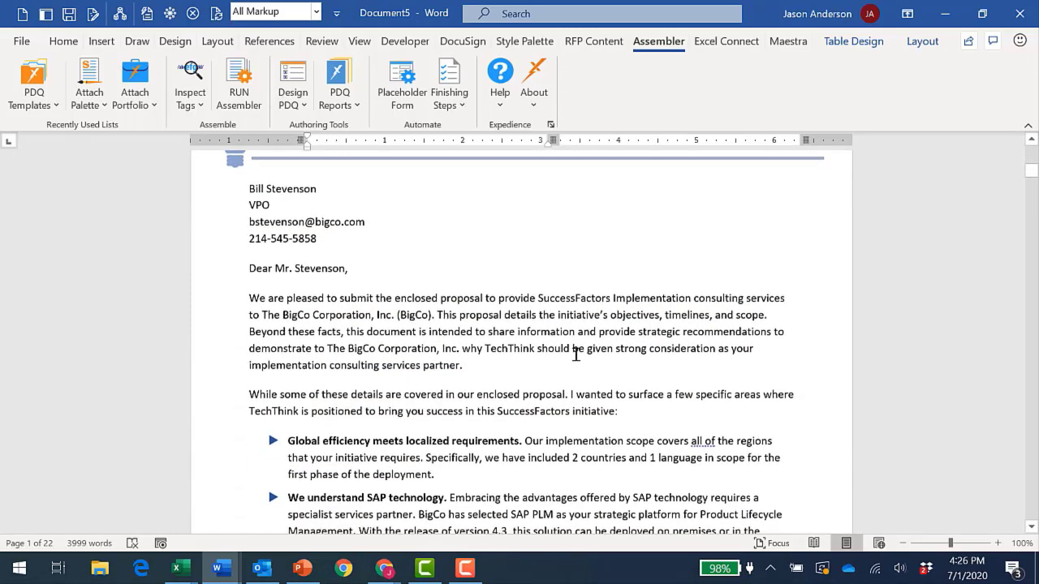
pyautogui.scroll(-4, 575, 355)
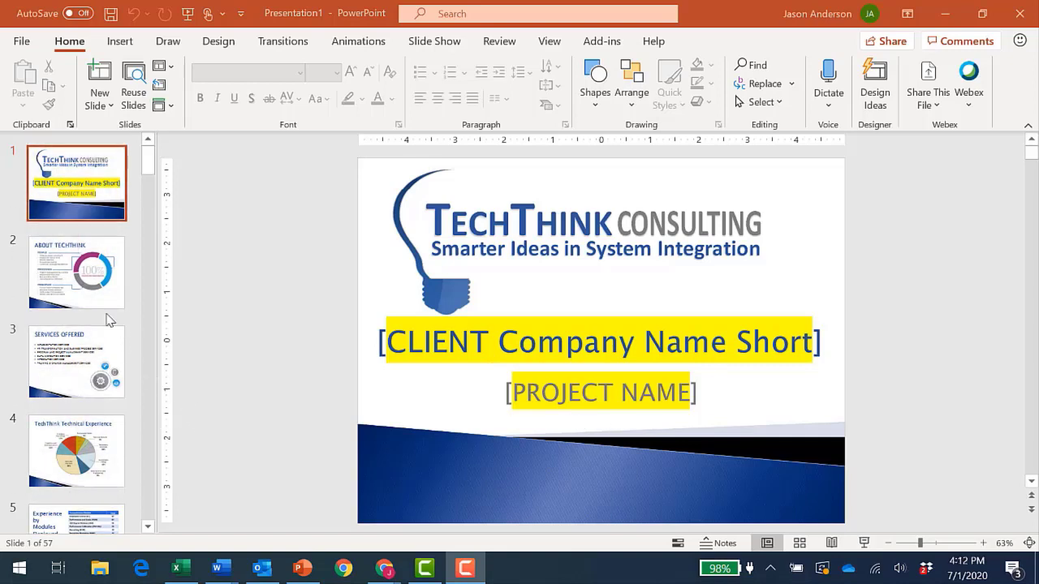
# Scroll through the deck's thumbnails down to the RESUMES slide.
pyautogui.scroll(-5, 96, 345)
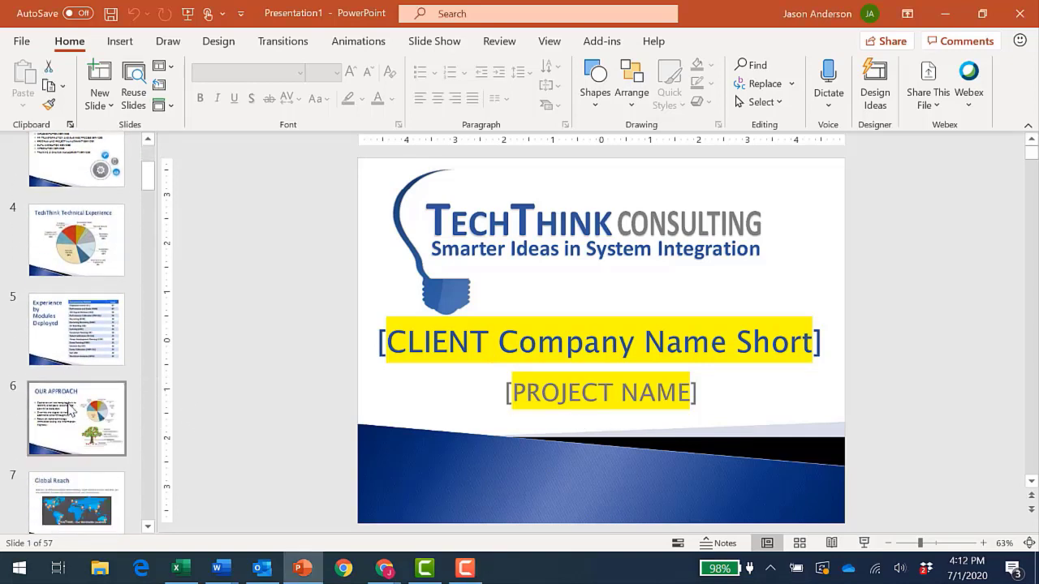
pyautogui.scroll(-6, 69, 409)
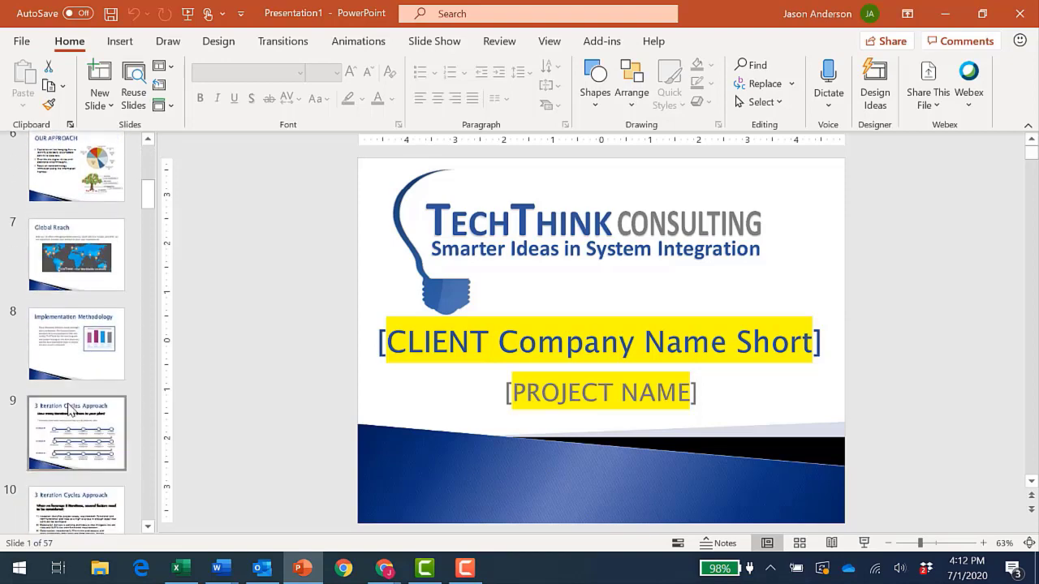
pyautogui.scroll(-7, 69, 409)
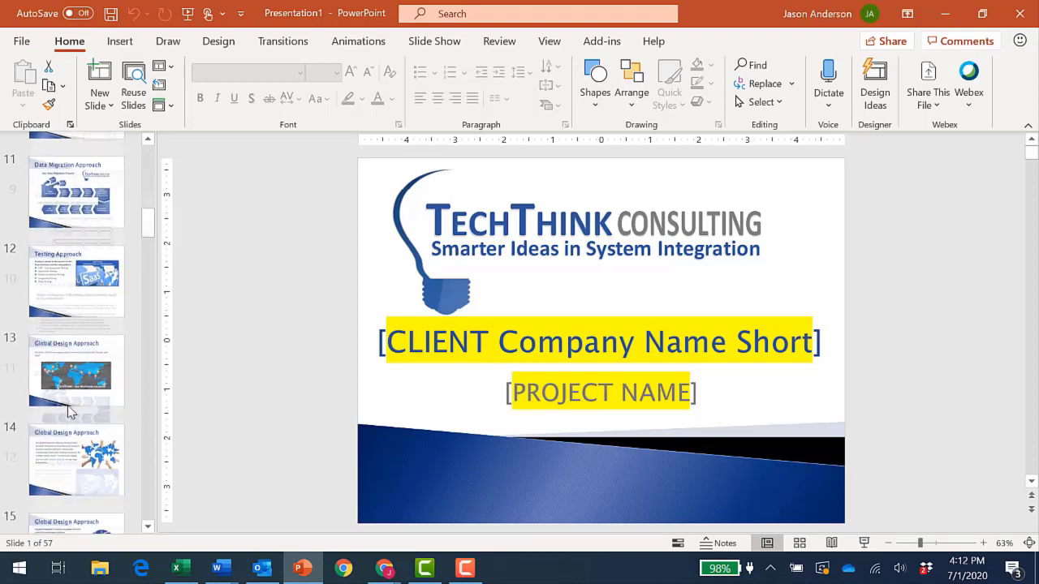
pyautogui.click(109, 325)
pyautogui.scroll(-4, 109, 324)
pyautogui.scroll(-10, 110, 325)
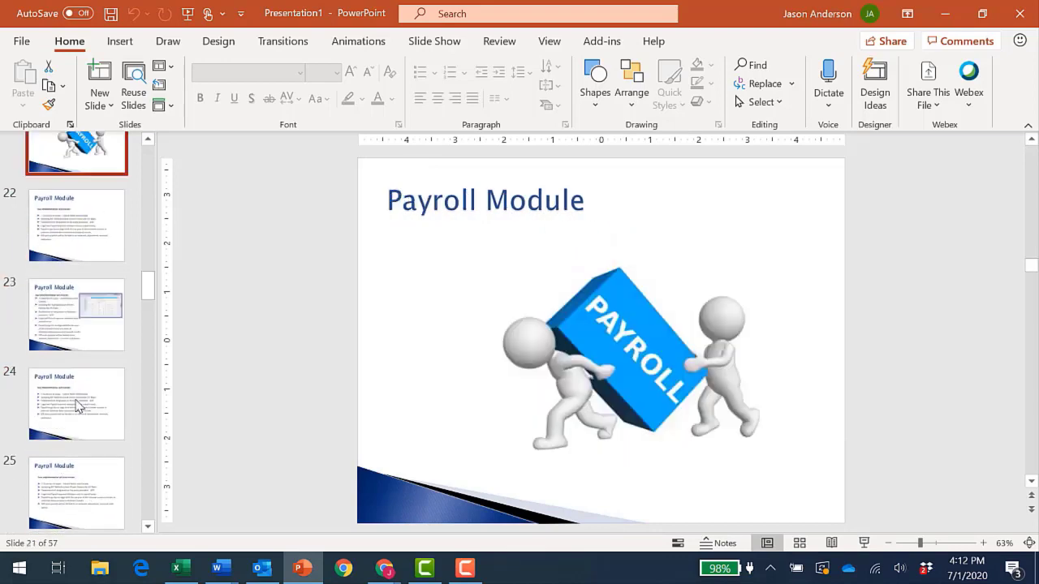
pyautogui.scroll(-14, 78, 410)
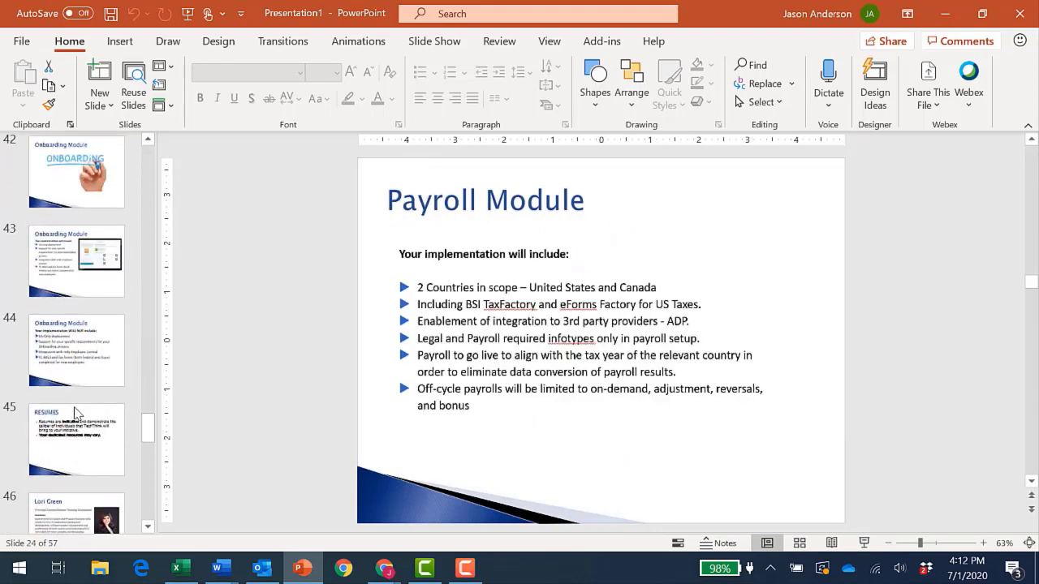
pyautogui.click(87, 388)
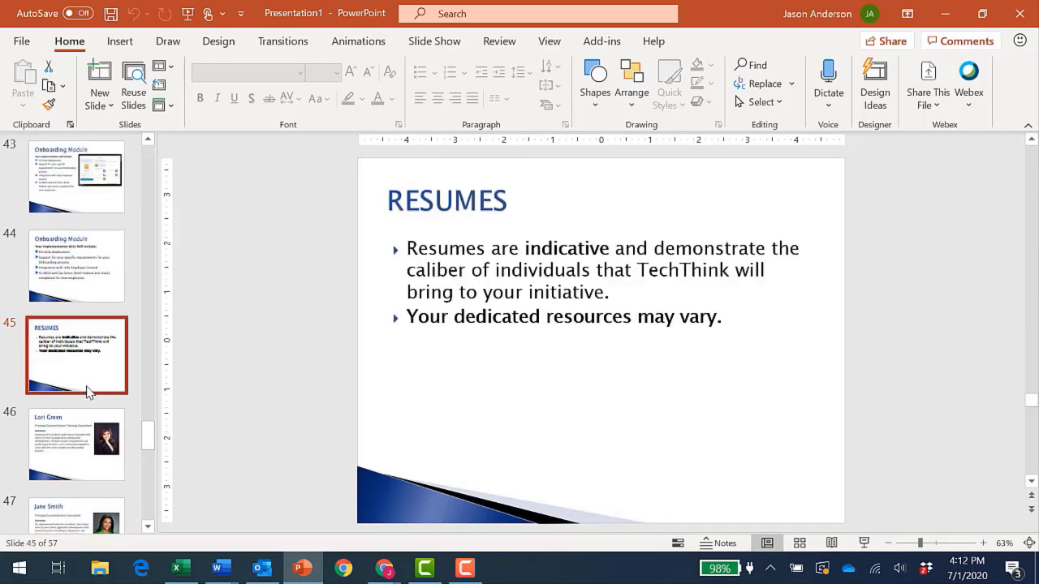
# View each of the consultant resume slides following the RESUMES slide.
pyautogui.scroll(1, 89, 391)
pyautogui.scroll(-3, 89, 391)
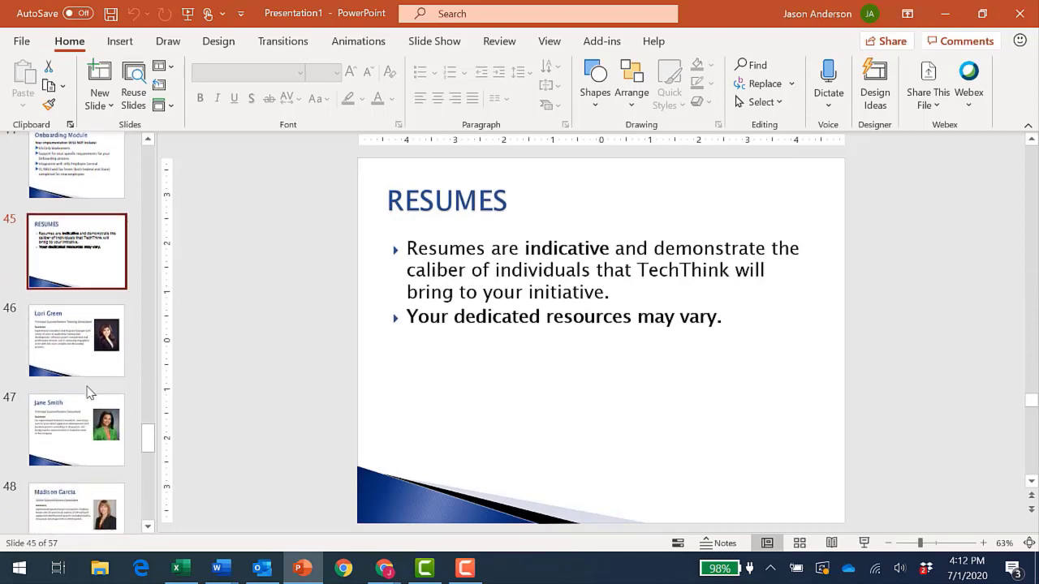
pyautogui.click(102, 302)
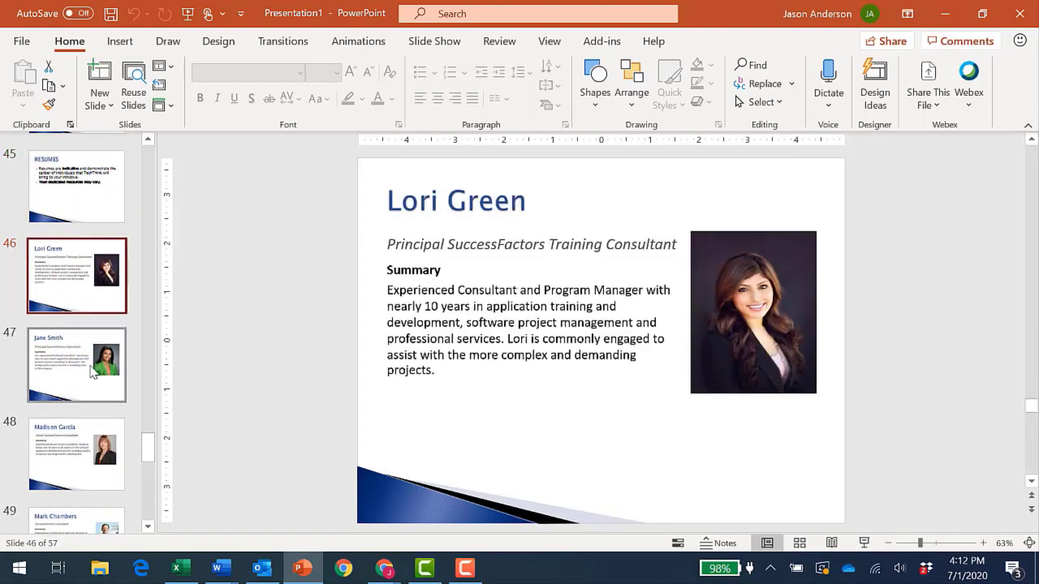
pyautogui.click(84, 373)
pyautogui.click(84, 444)
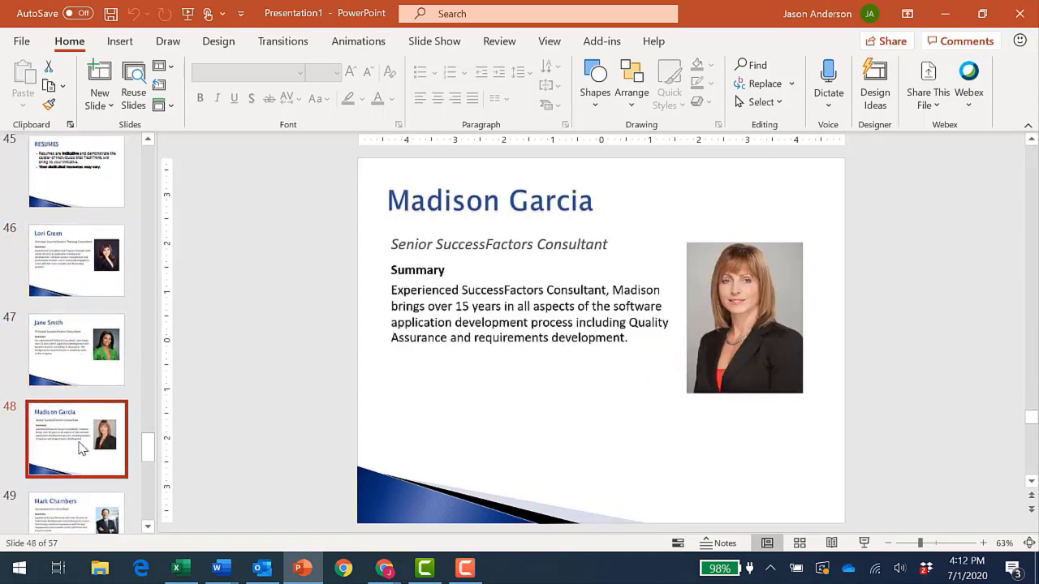
pyautogui.click(80, 451)
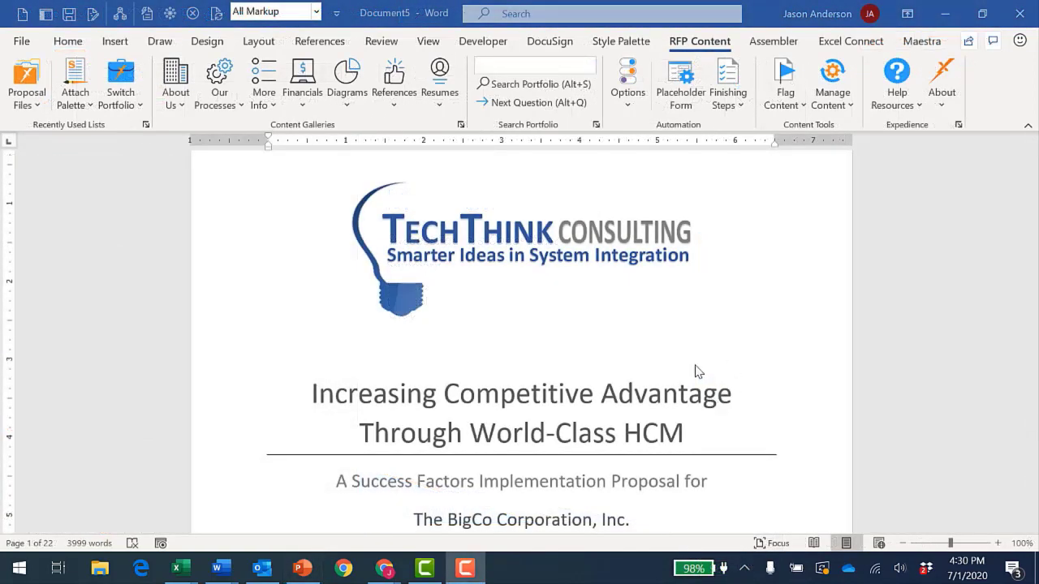
# Create a BigCo PowerPoint presentation from the proposal via Finishing Steps > Power Point.
pyautogui.click(720, 96)
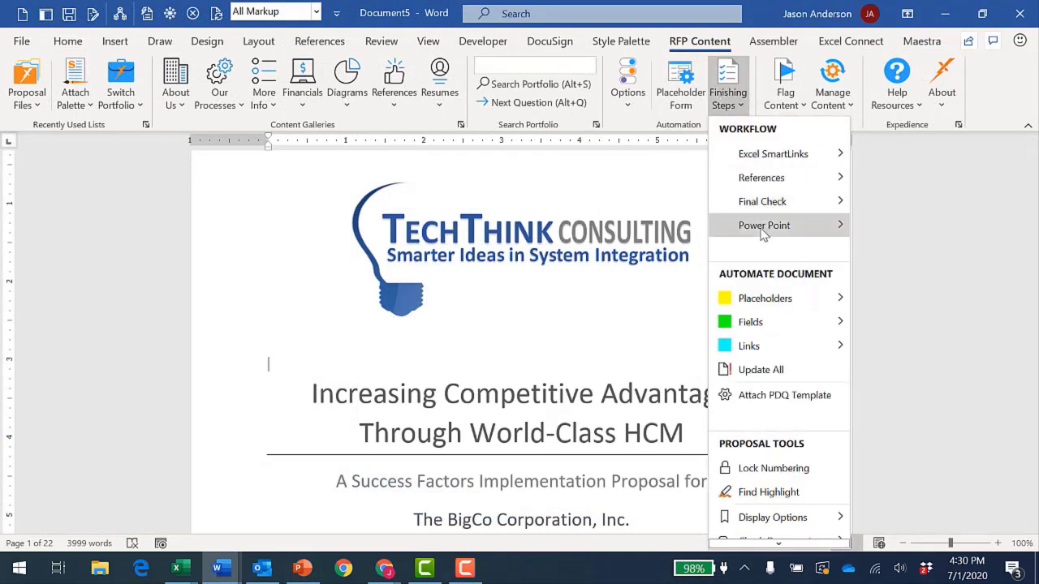
pyautogui.moveTo(828, 233)
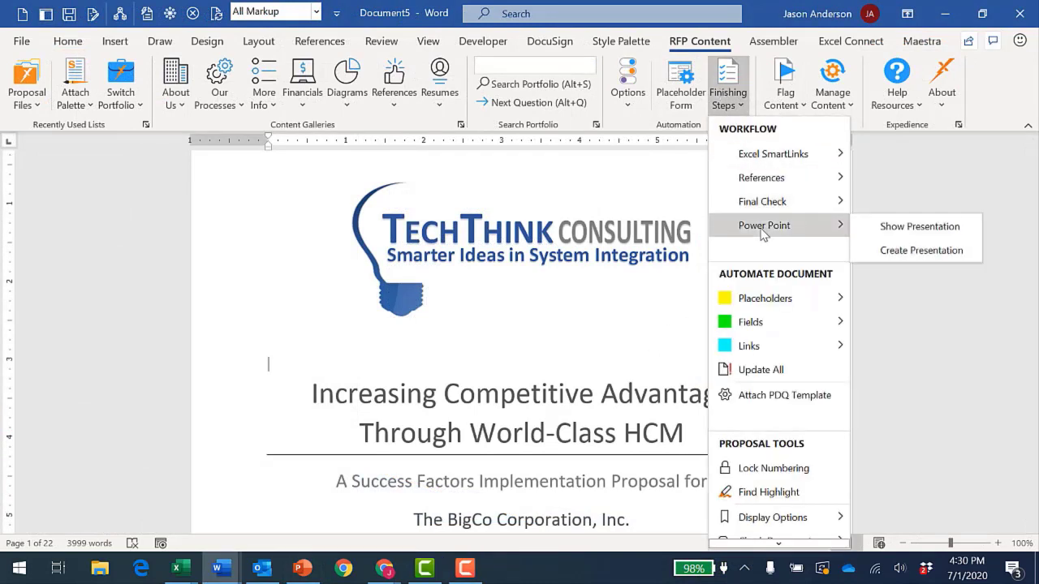
pyautogui.click(883, 252)
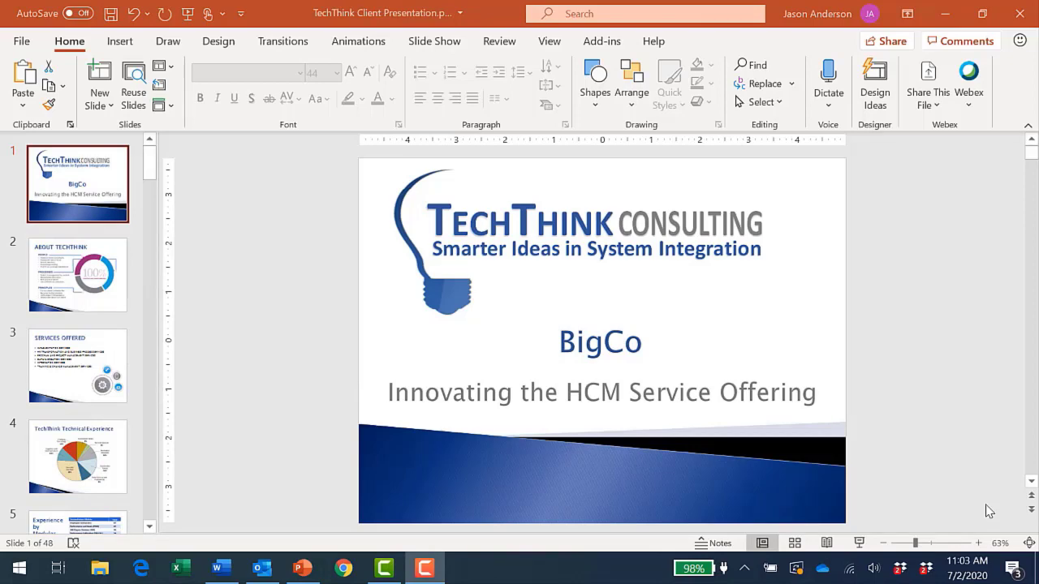
# Jump to the end of the deck and view slides 45–47: RESUMES and two consultant resumes.
pyautogui.moveTo(1030, 156); pyautogui.dragTo(1030, 456)
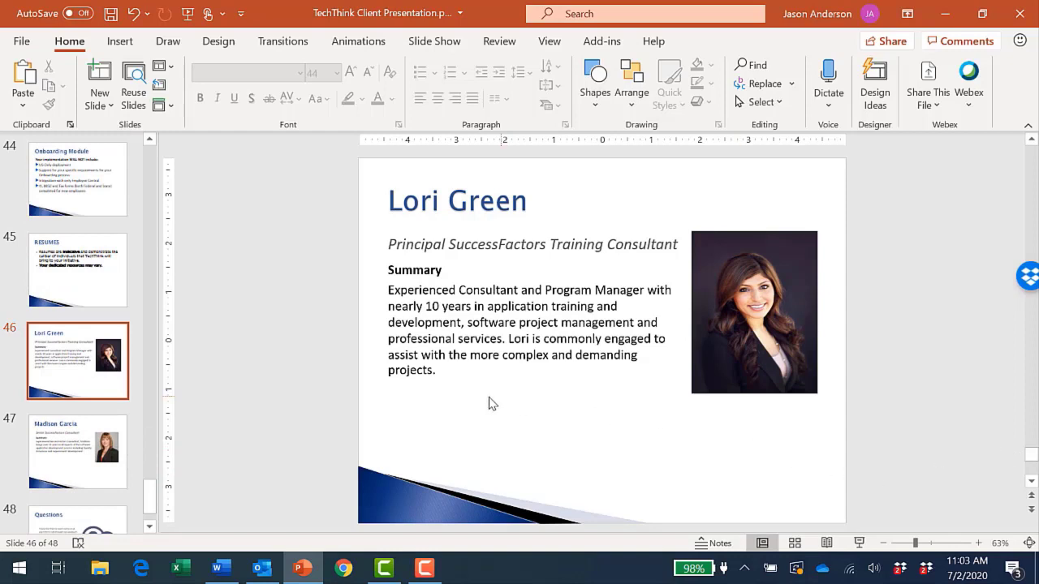
pyautogui.click(91, 285)
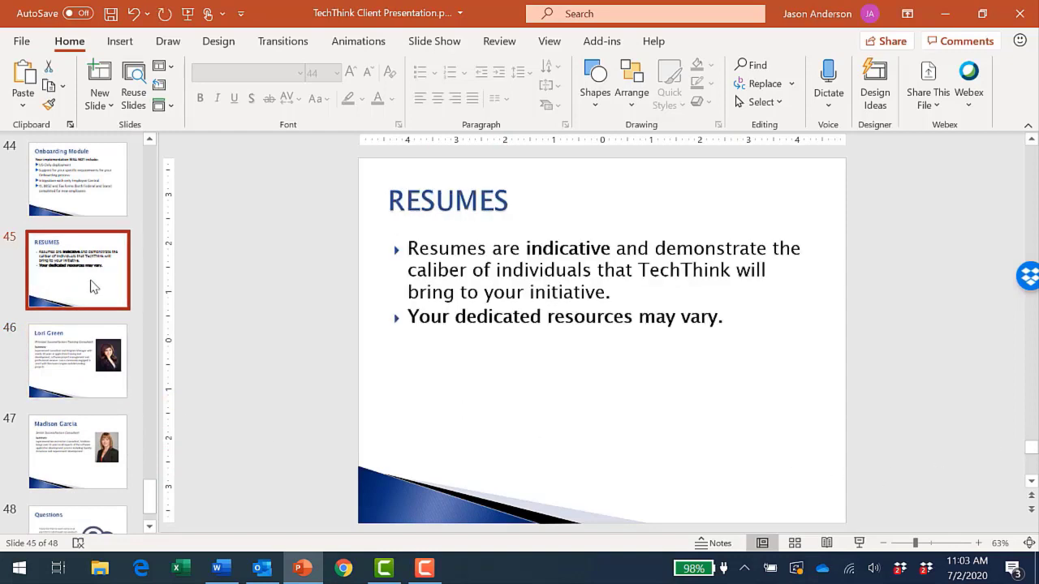
pyautogui.click(82, 358)
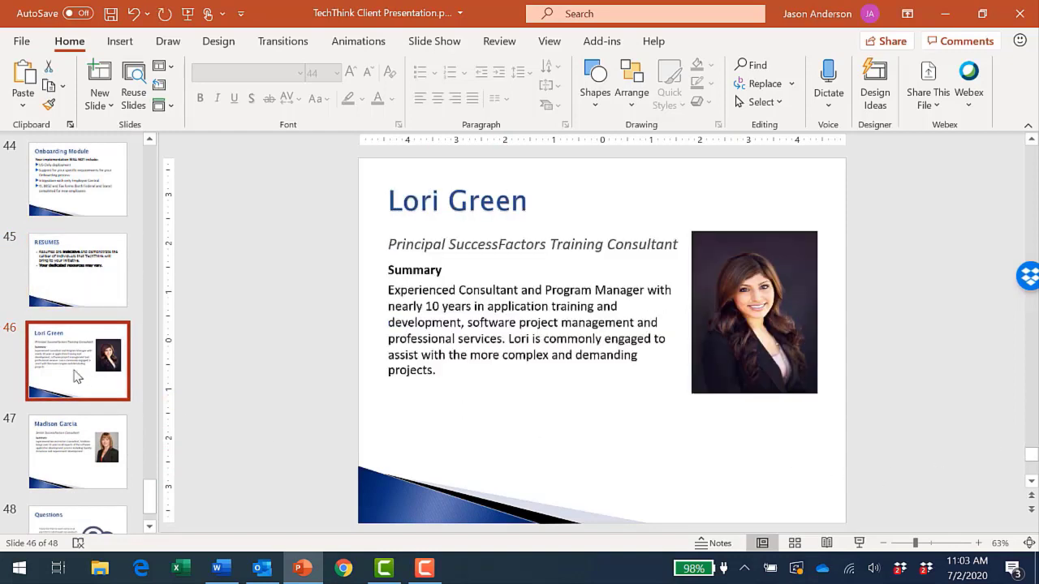
pyautogui.click(71, 442)
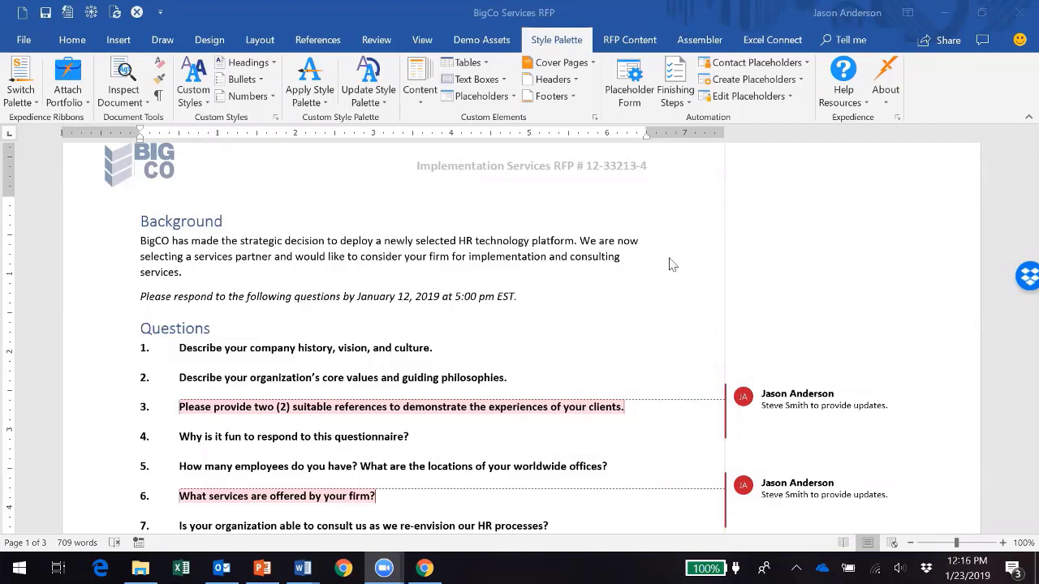
pyautogui.click(943, 40)
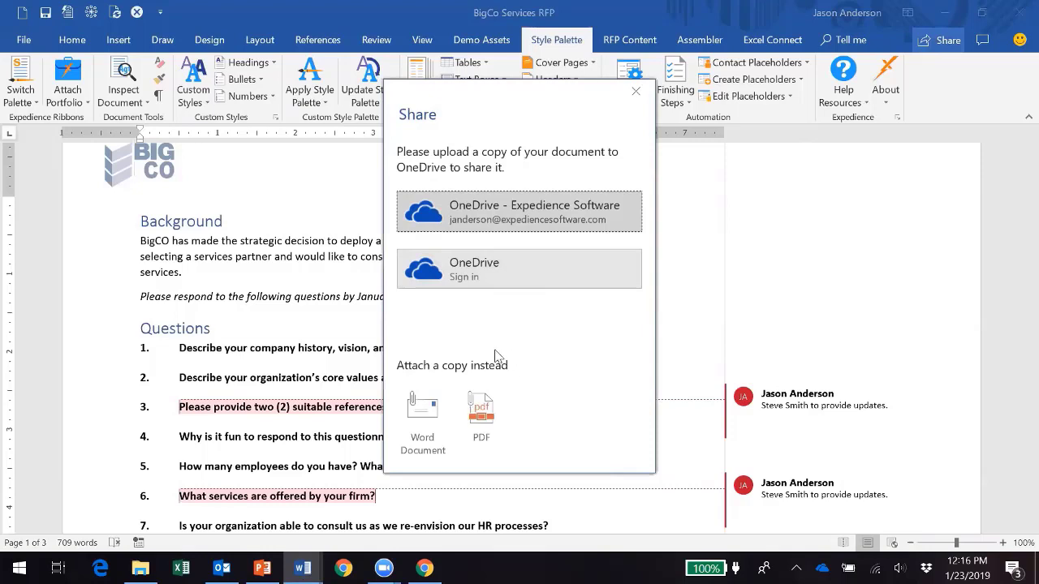
pyautogui.click(637, 91)
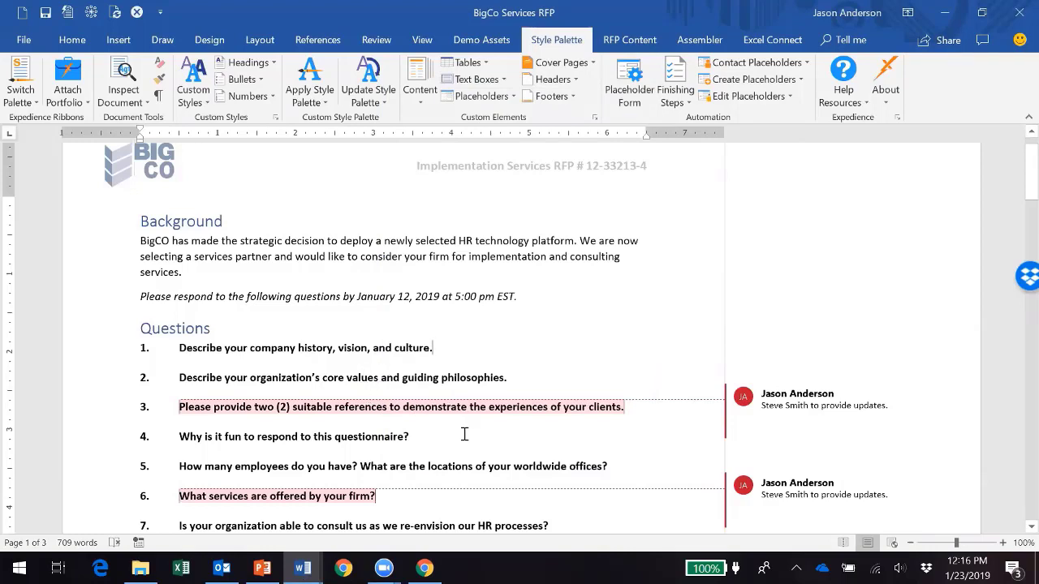
pyautogui.click(428, 363)
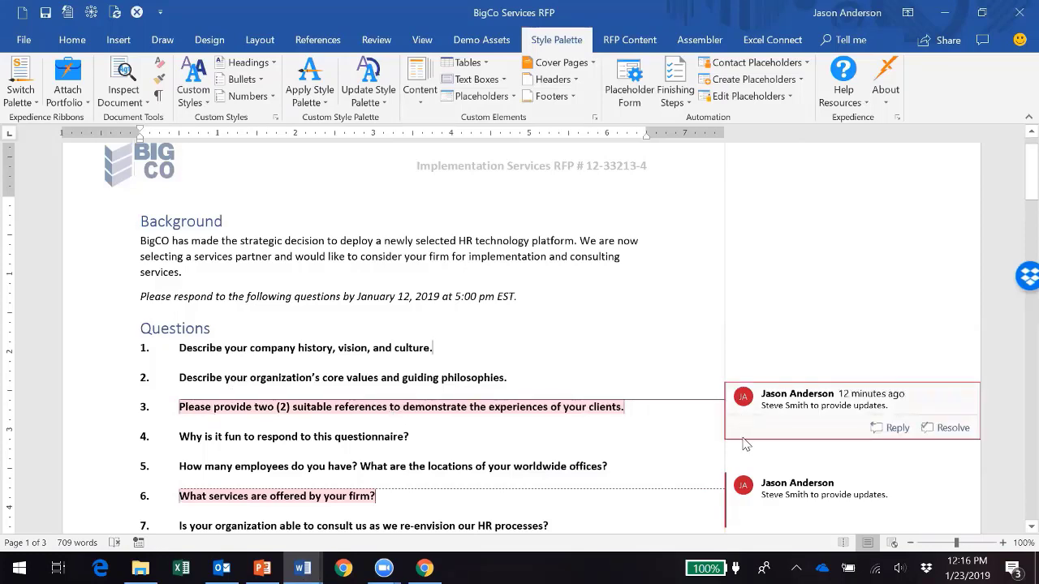
pyautogui.scroll(-3, 505, 365)
pyautogui.scroll(-5, 395, 369)
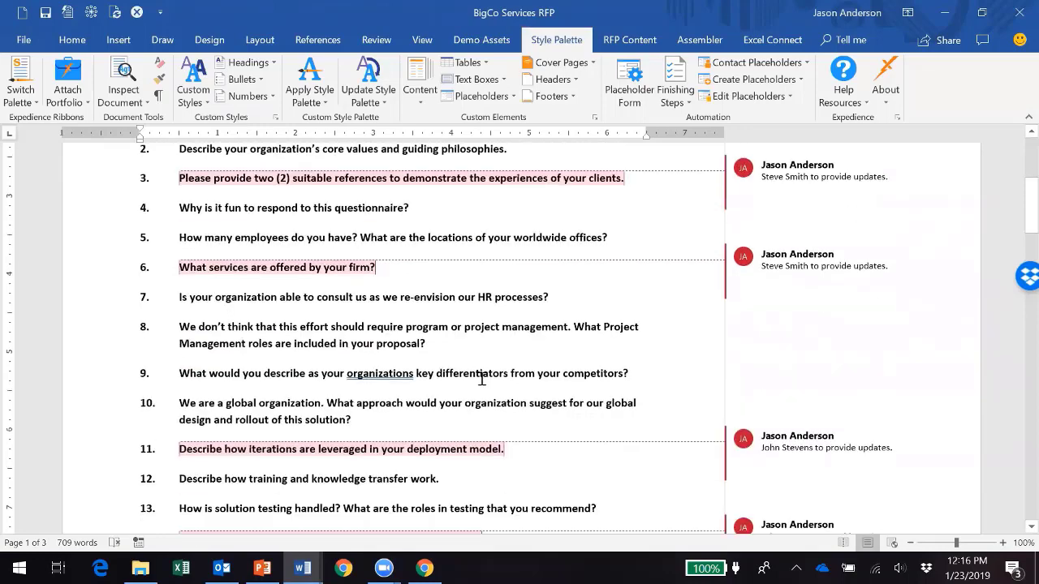
pyautogui.moveTo(817, 388)
pyautogui.scroll(3, 804, 262)
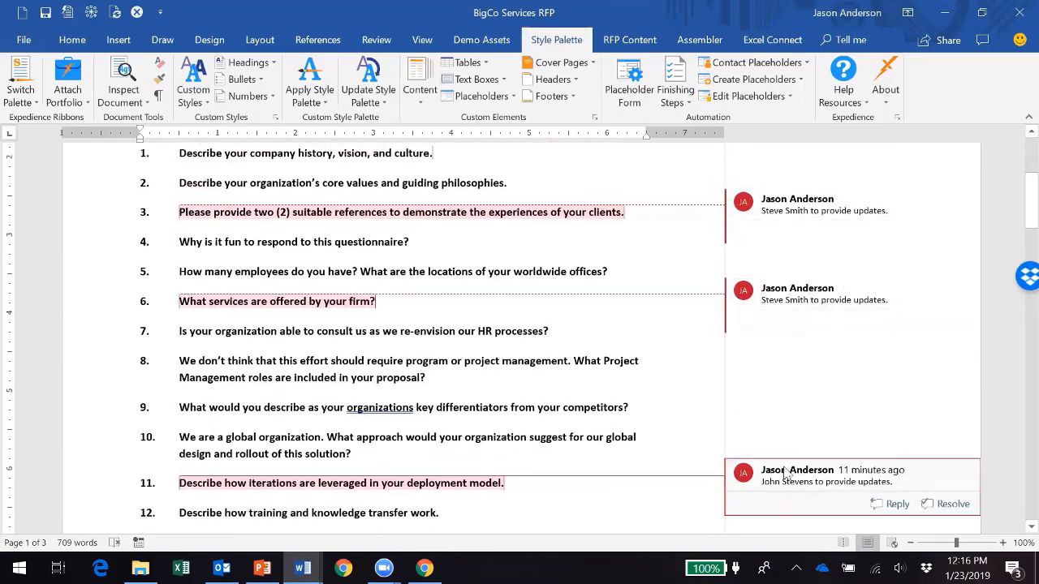
pyautogui.scroll(2, 565, 410)
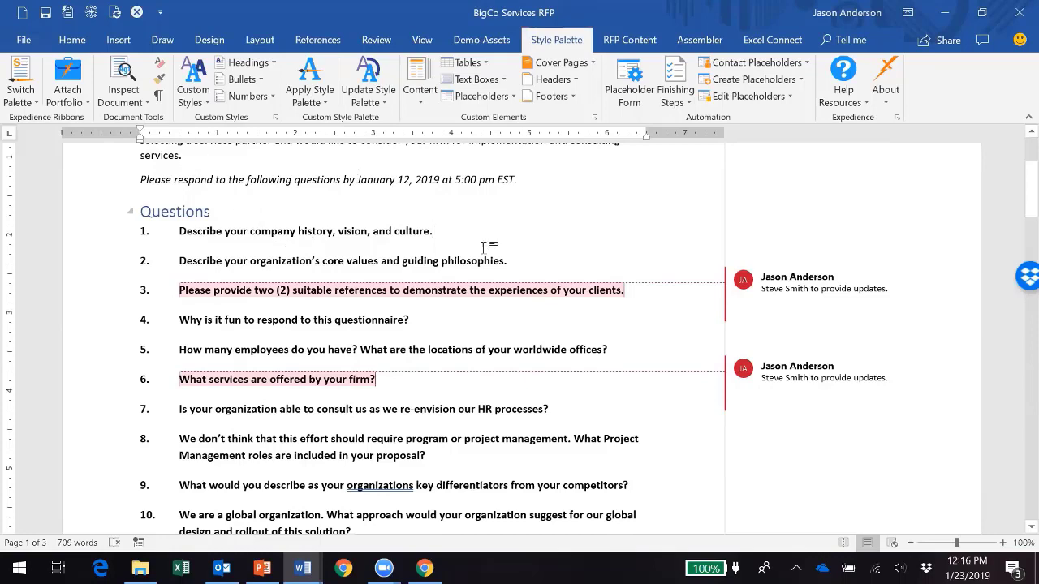
pyautogui.moveTo(781, 396)
pyautogui.click(130, 91)
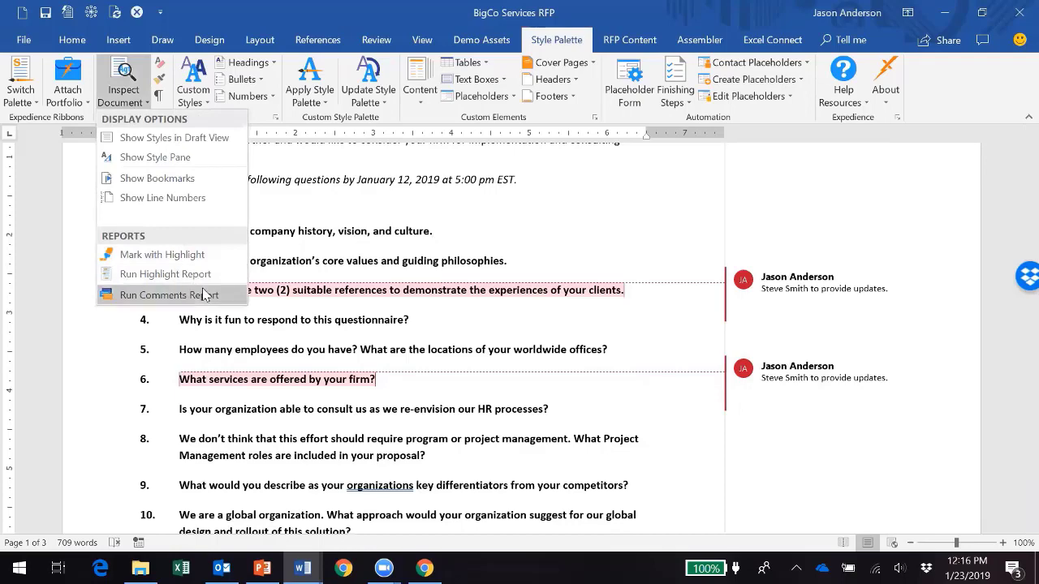
pyautogui.click(168, 294)
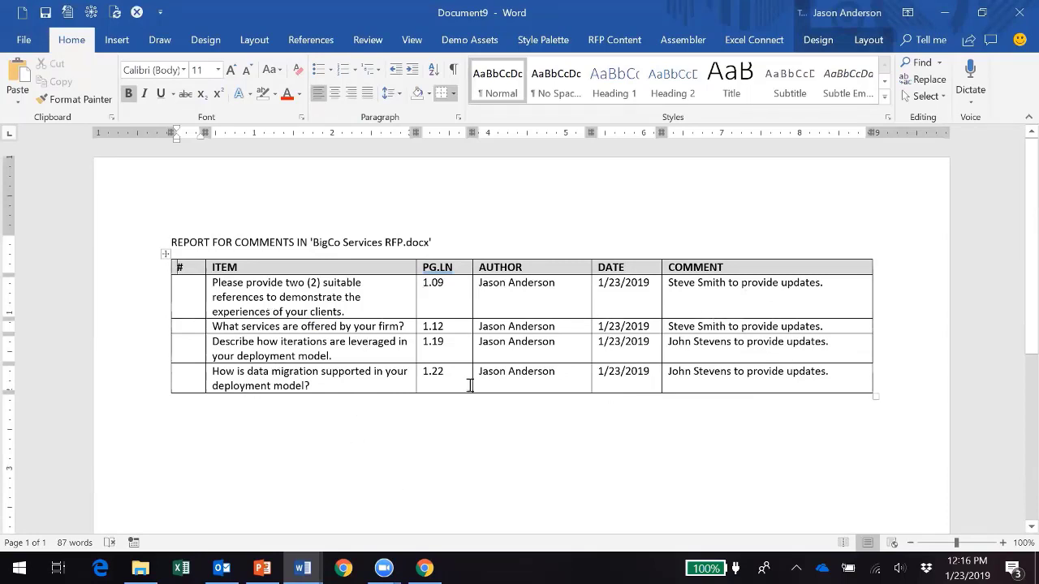
pyautogui.click(1019, 12)
pyautogui.click(518, 316)
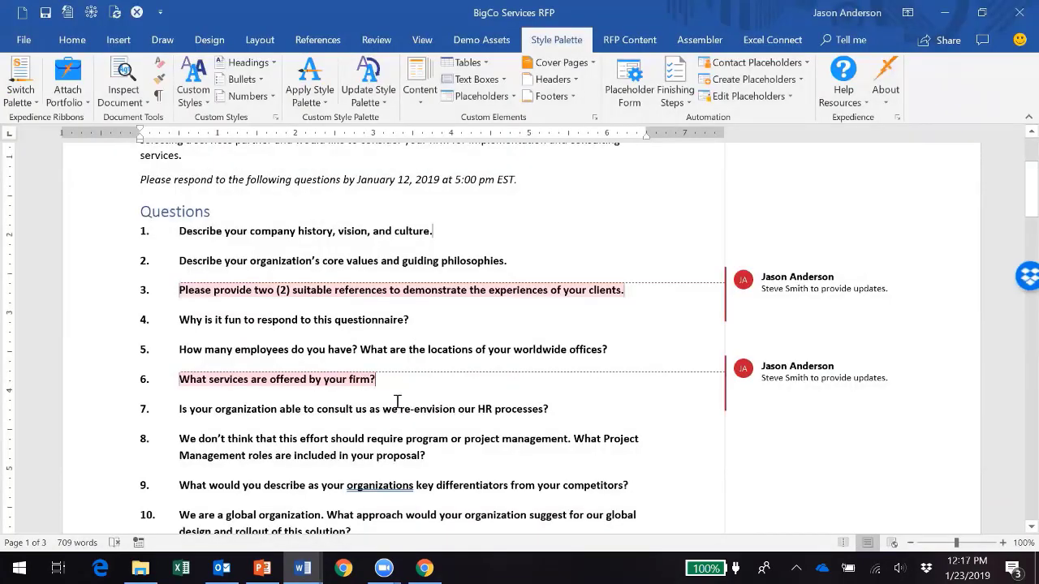
# Select RFP questions 1 and 2, then add question 7 to the selection.
pyautogui.scroll(2, 423, 415)
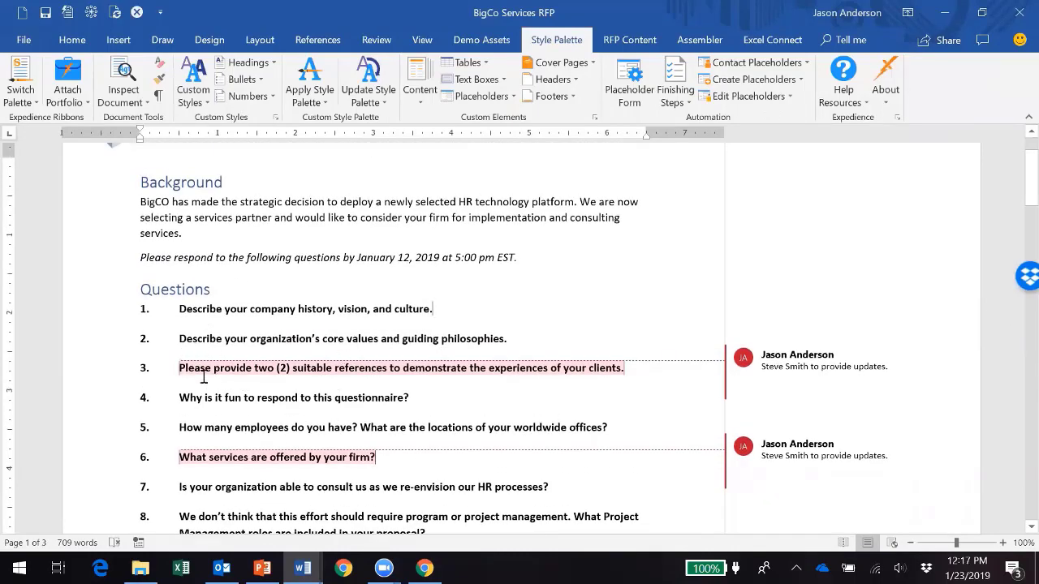
pyautogui.click(141, 310)
pyautogui.moveTo(187, 319); pyautogui.dragTo(511, 347)
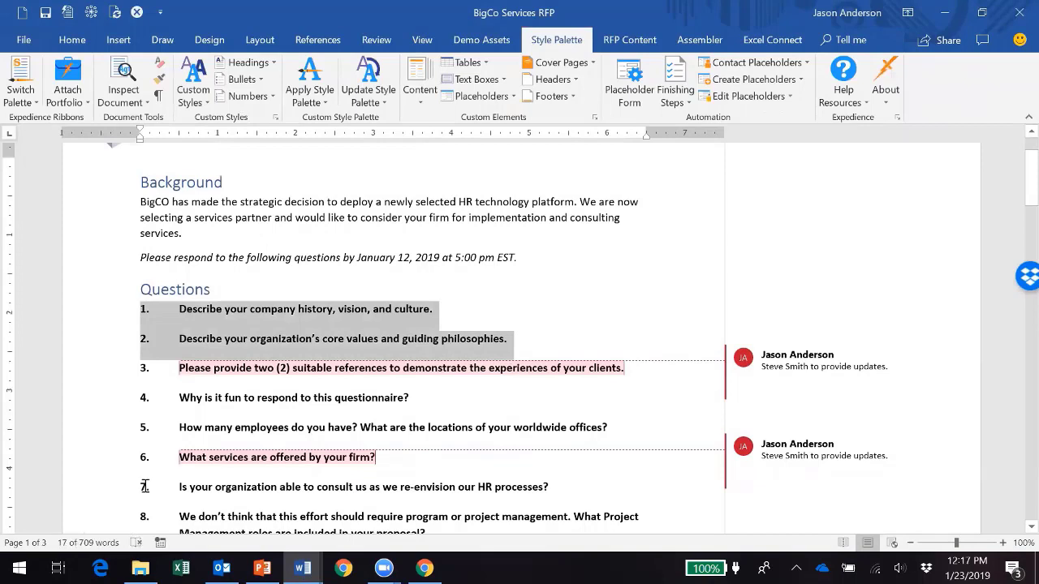
pyautogui.moveTo(152, 487); pyautogui.dragTo(555, 489)
# Email the selected questions into a new draft with the source path and date.
pyautogui.click(641, 41)
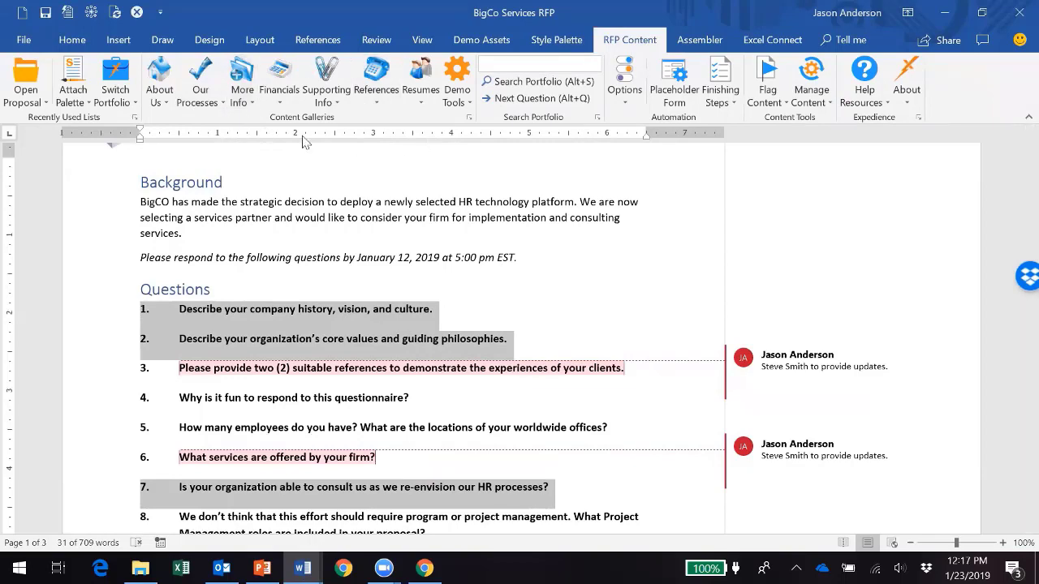
pyautogui.click(773, 101)
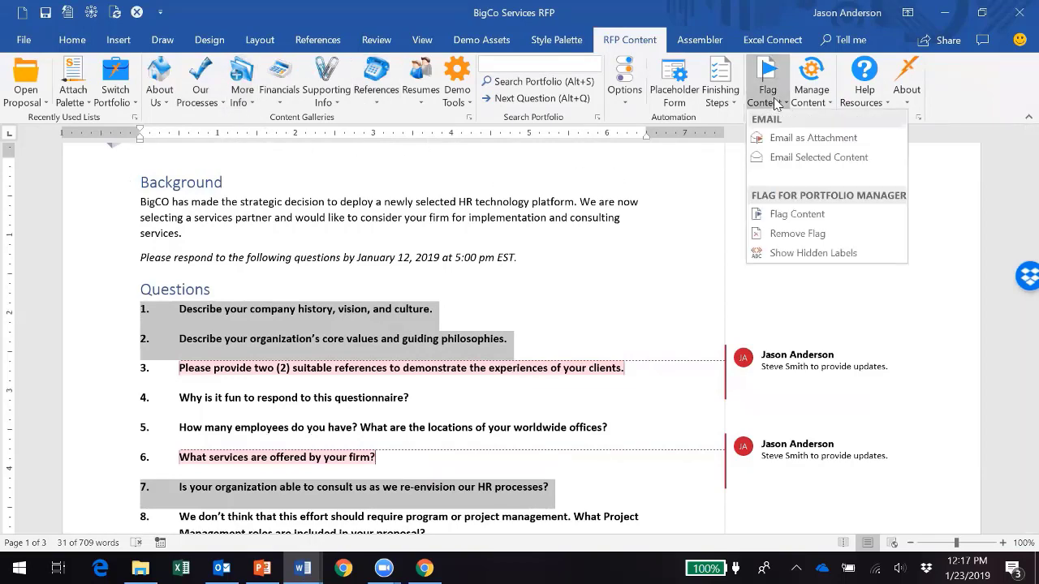
pyautogui.click(815, 157)
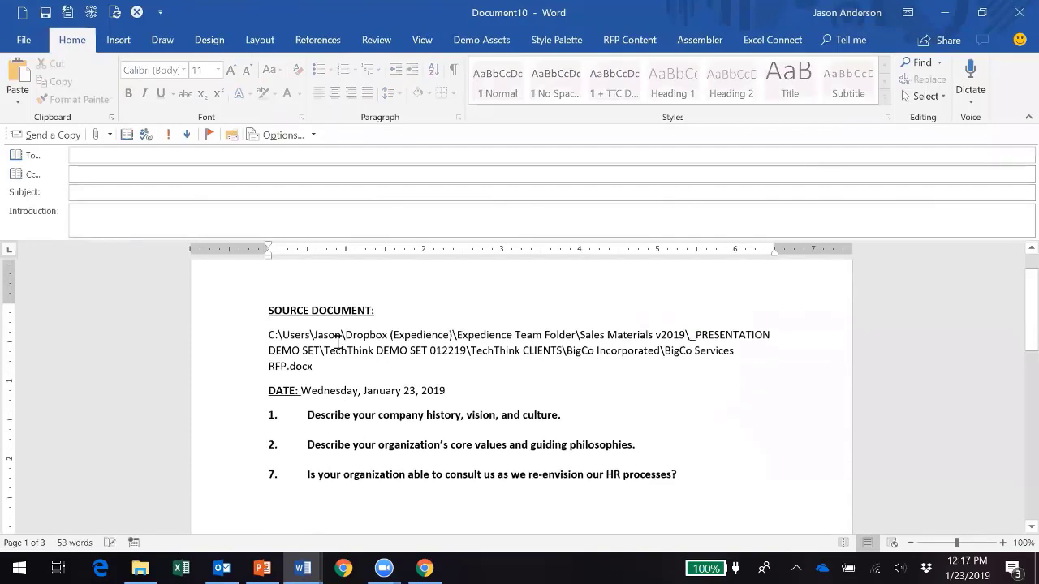
pyautogui.moveTo(322, 364); pyautogui.dragTo(275, 334)
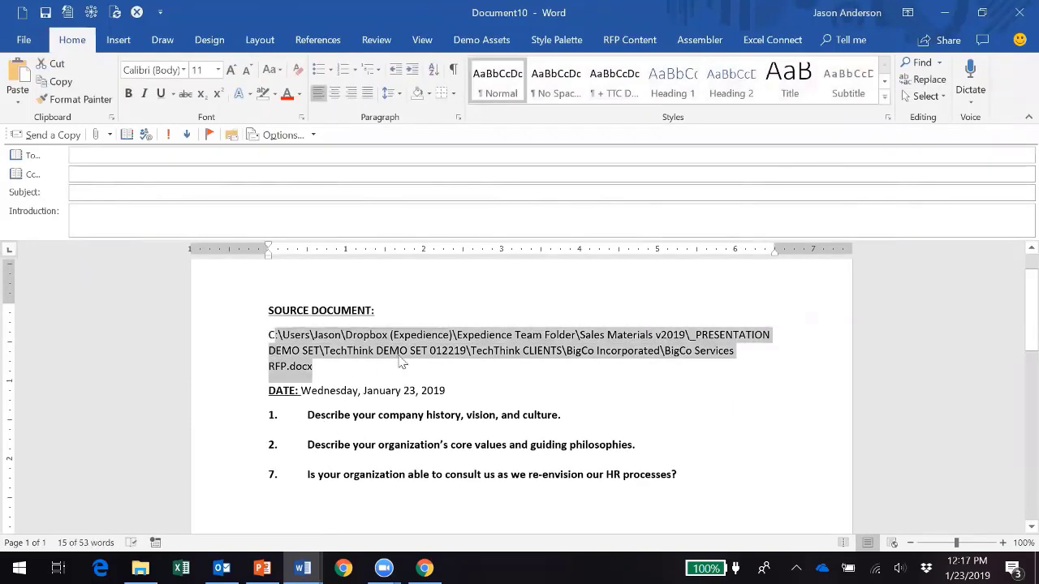